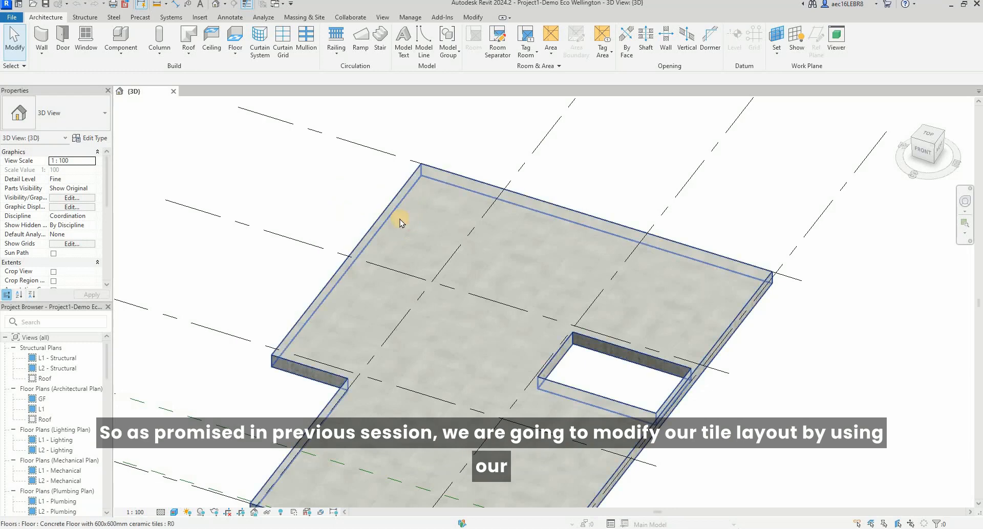
Switch to the browser and examine the floor tiles in the living room virtual tour.
scroll(463, 398, up, 3)
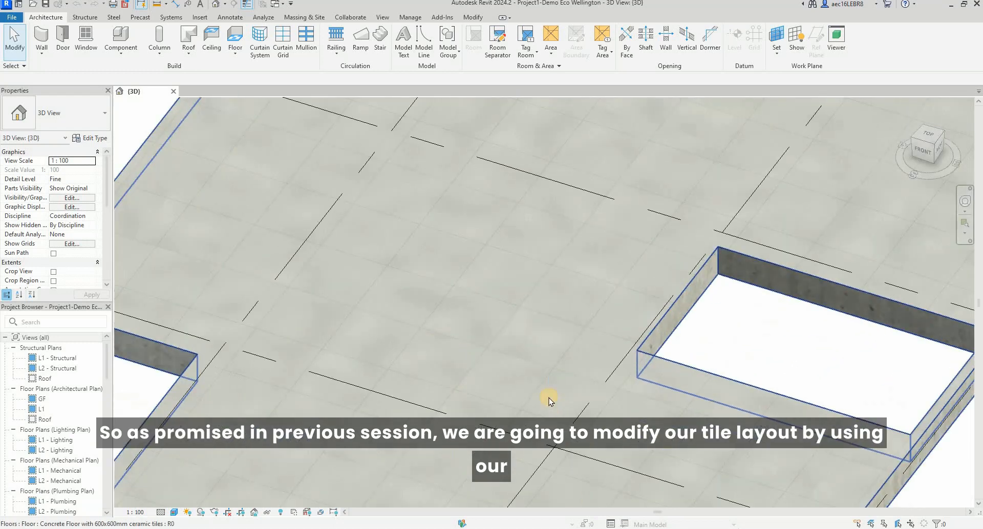
scroll(570, 320, down, 2)
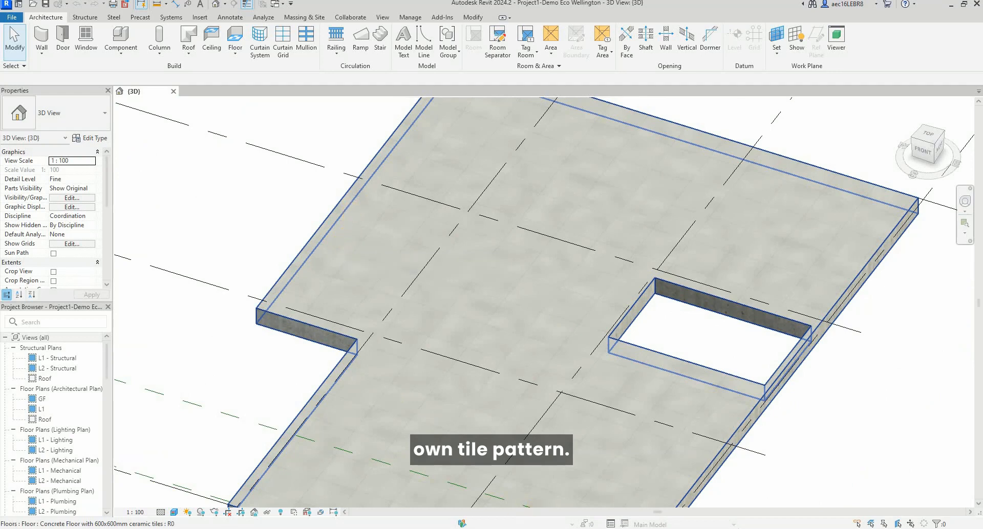
mouse_move(443, 528)
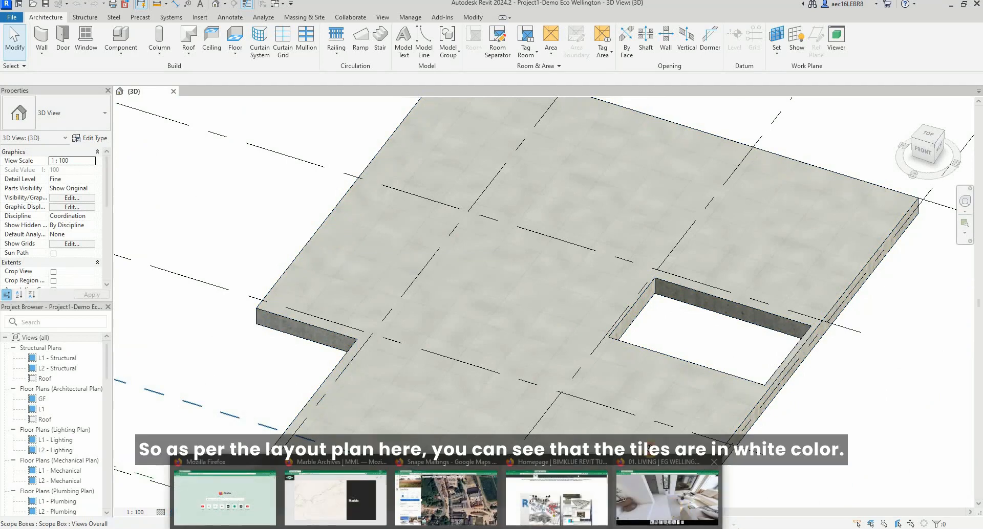
click(674, 507)
drag(554, 232, 468, 370)
drag(232, 381, 256, 381)
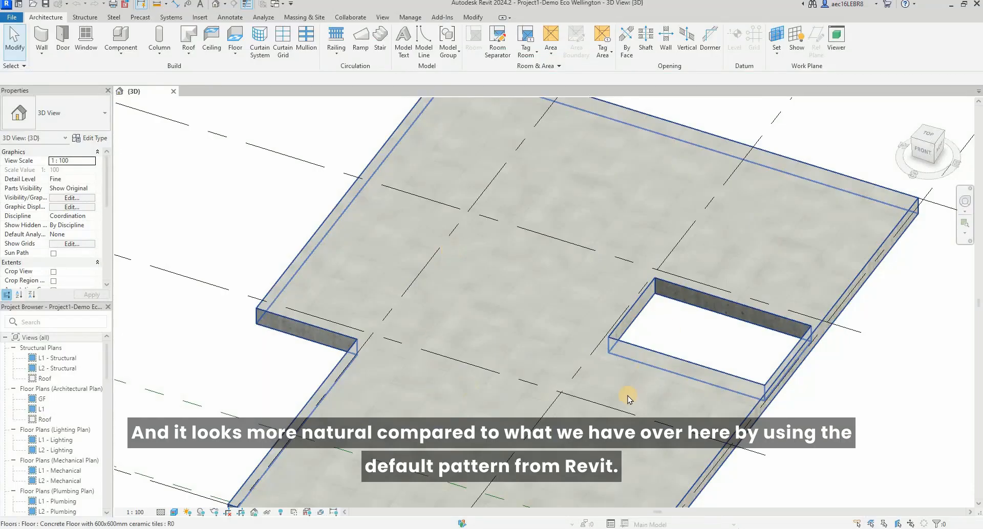
Return to Revit and compare the floor's current tile pattern with the tiles in the living room virtual tour.
scroll(388, 390, up, 3)
shift+middle_drag(605, 385, 607, 387)
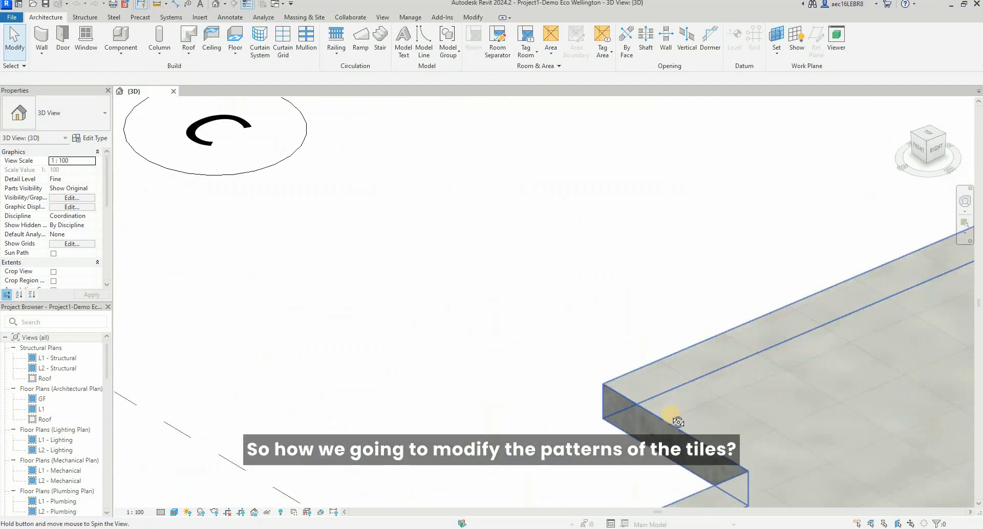
shift+middle_drag(671, 417, 536, 305)
scroll(536, 305, down, 3)
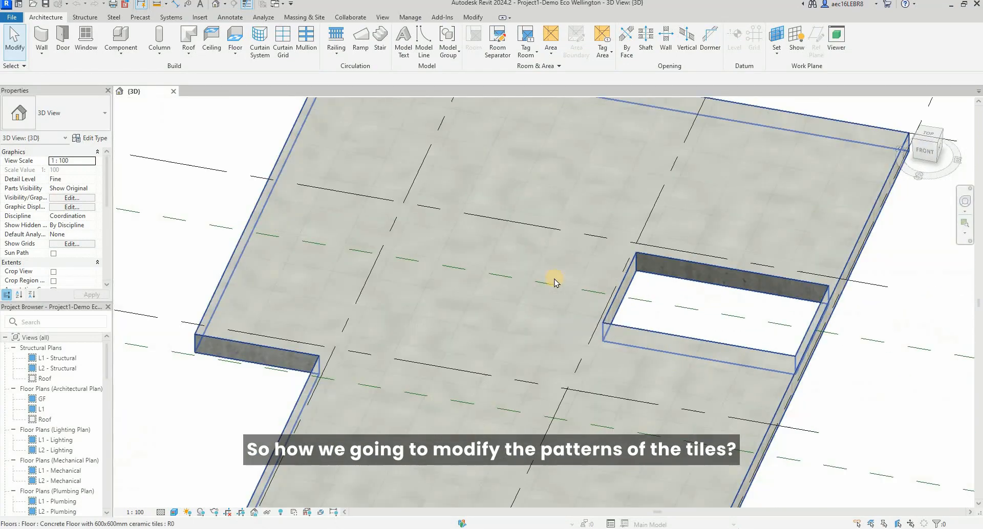
scroll(554, 280, down, 2)
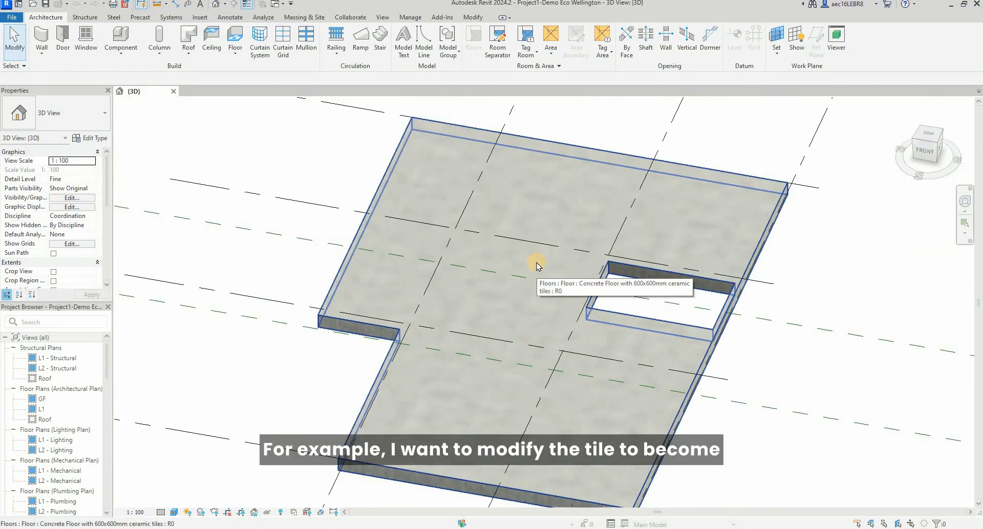
mouse_move(446, 528)
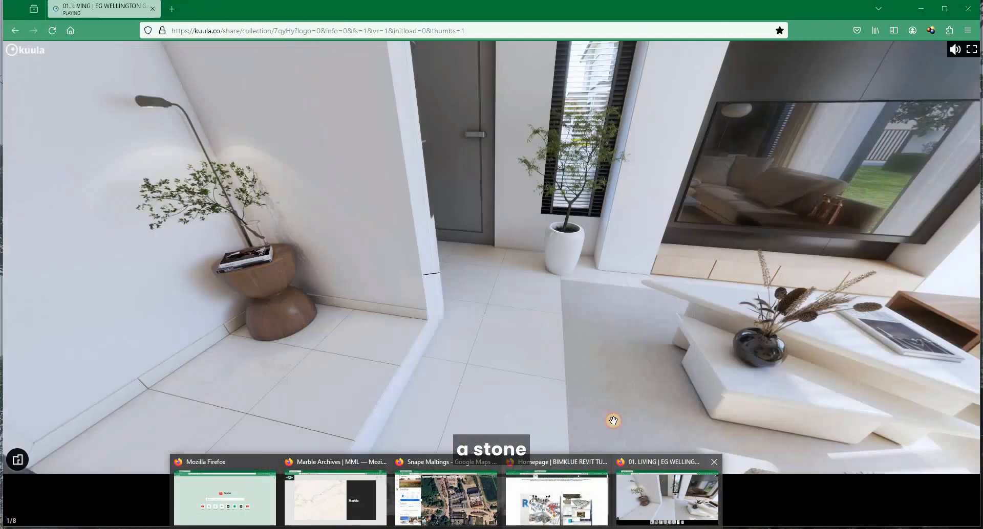
click(660, 501)
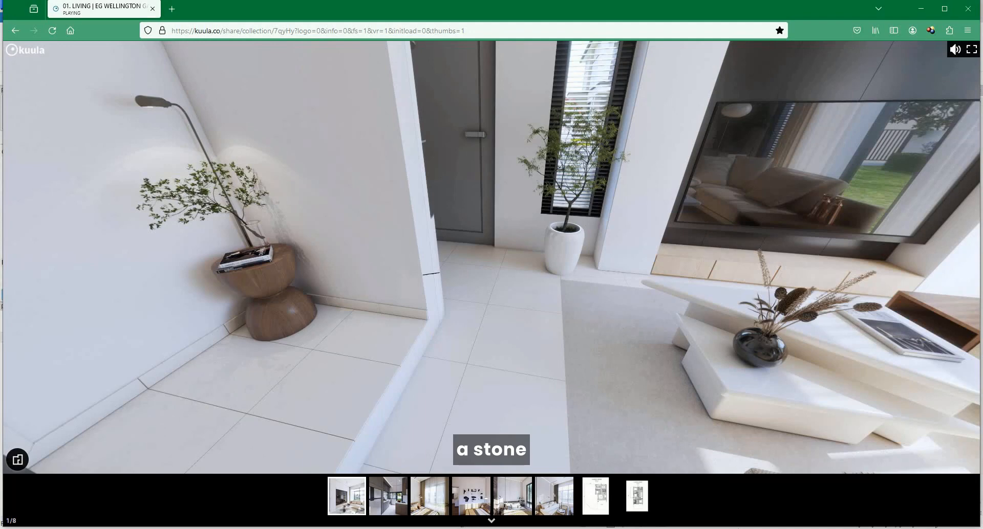
mouse_move(496, 528)
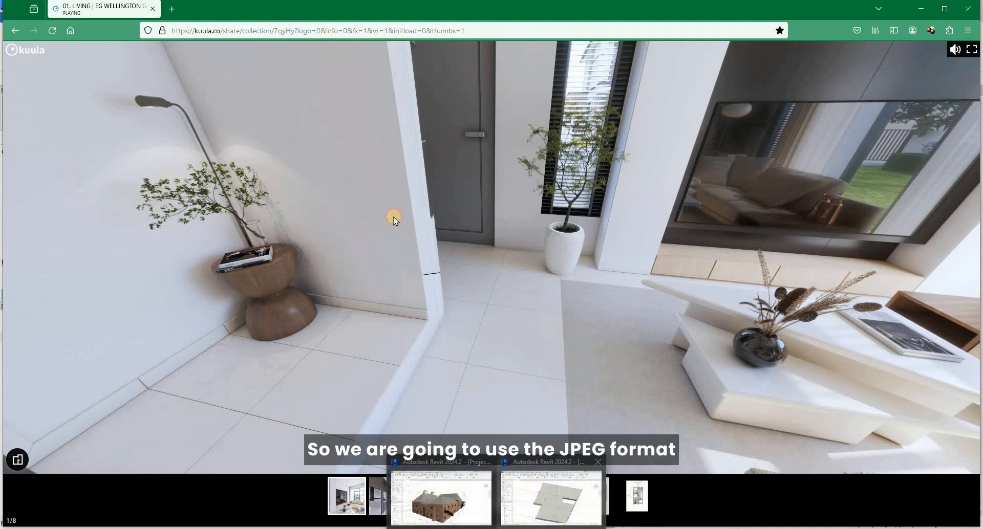
click(551, 499)
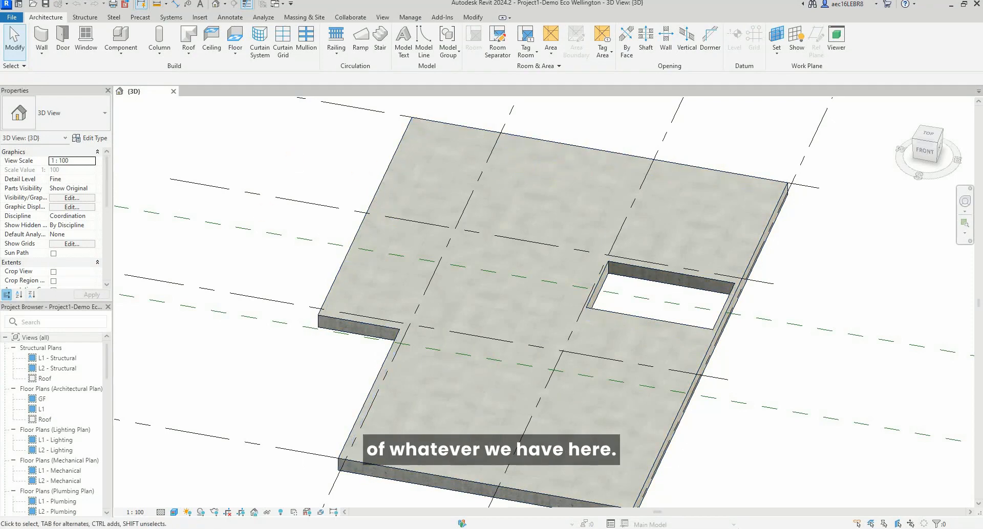
View the Tile - MML marble image from the Material folder, then return to the Revit model.
mouse_move(246, 528)
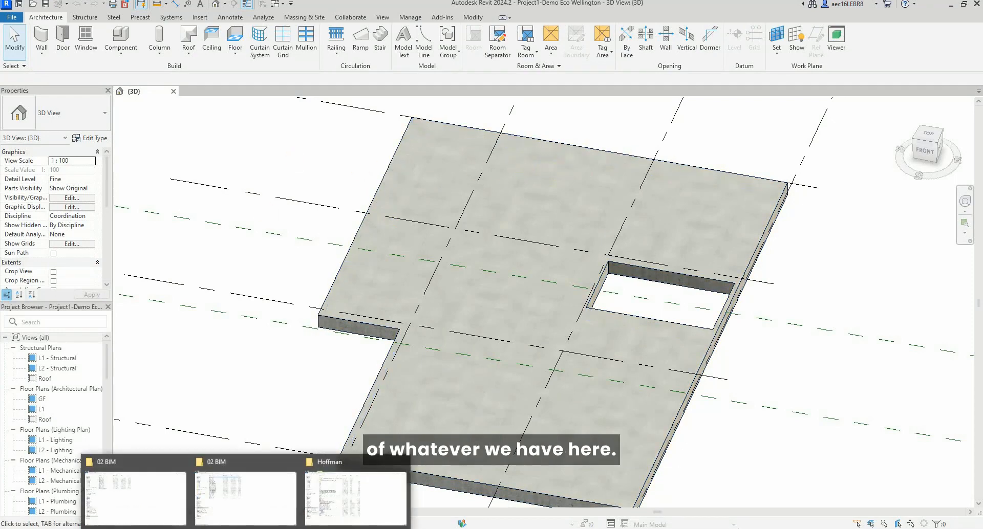
mouse_move(496, 528)
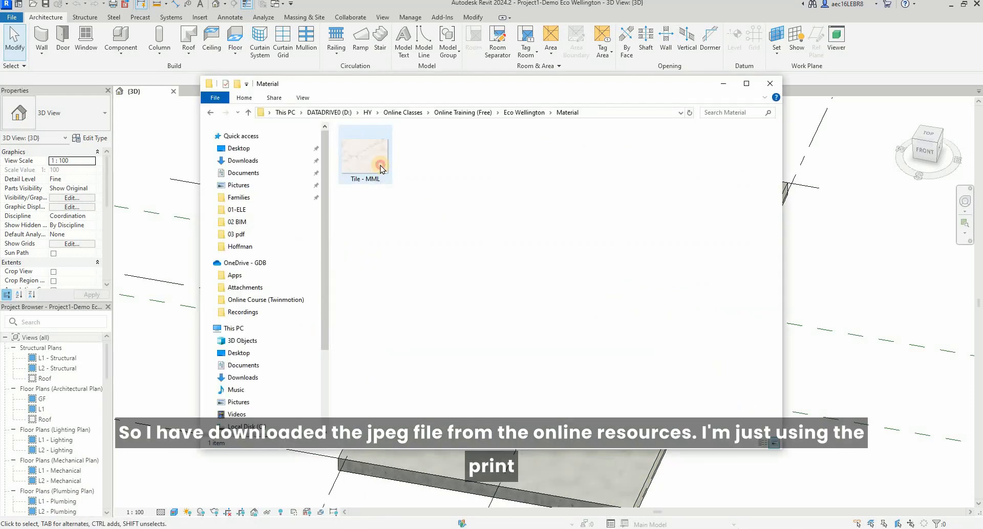
click(381, 169)
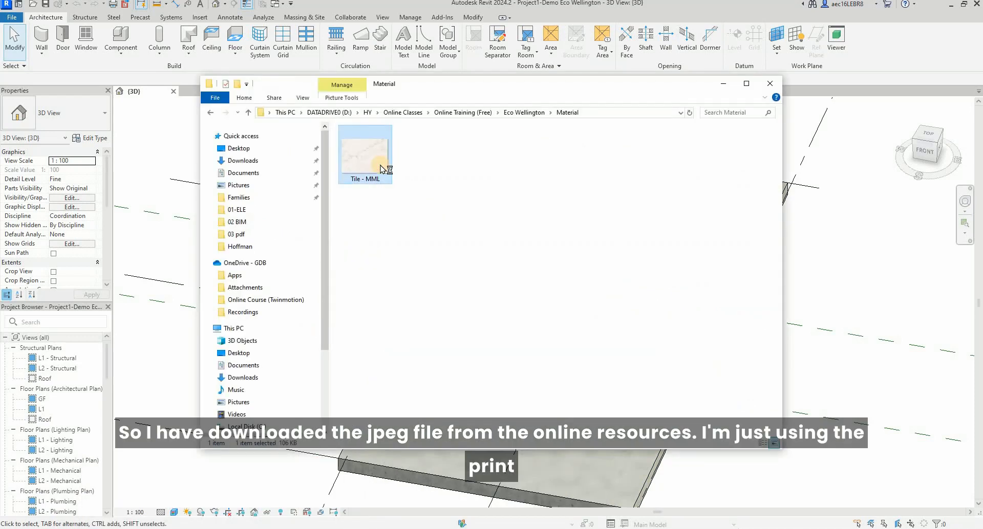
double_click(381, 169)
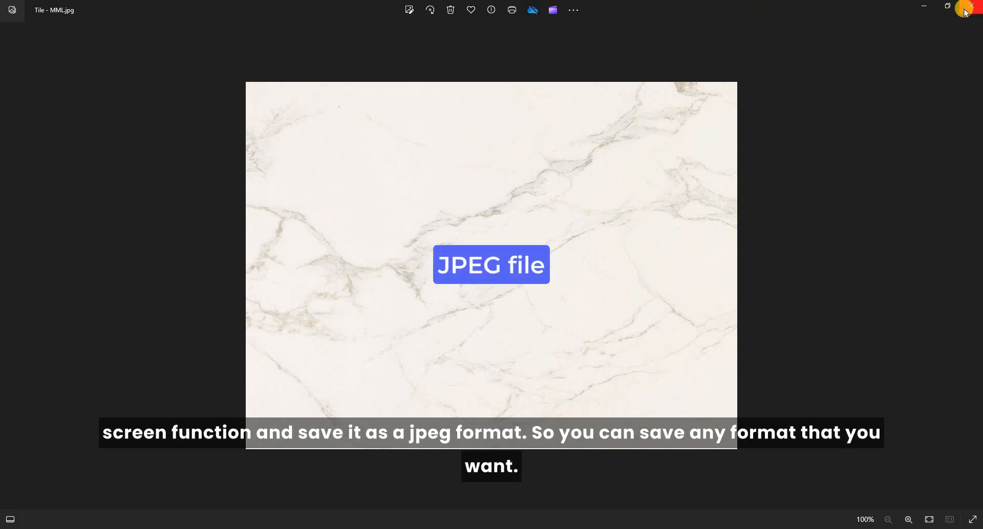
click(926, 9)
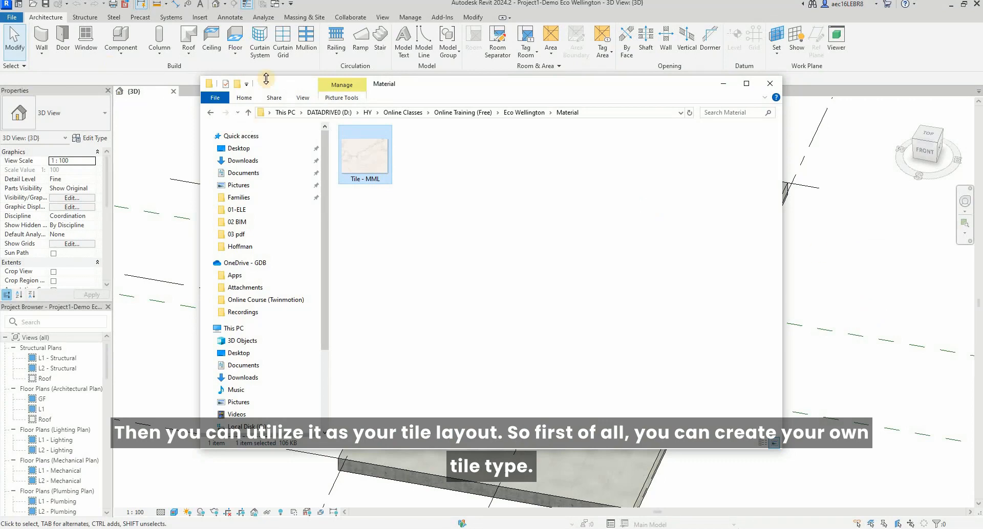
key(alt+Tab)
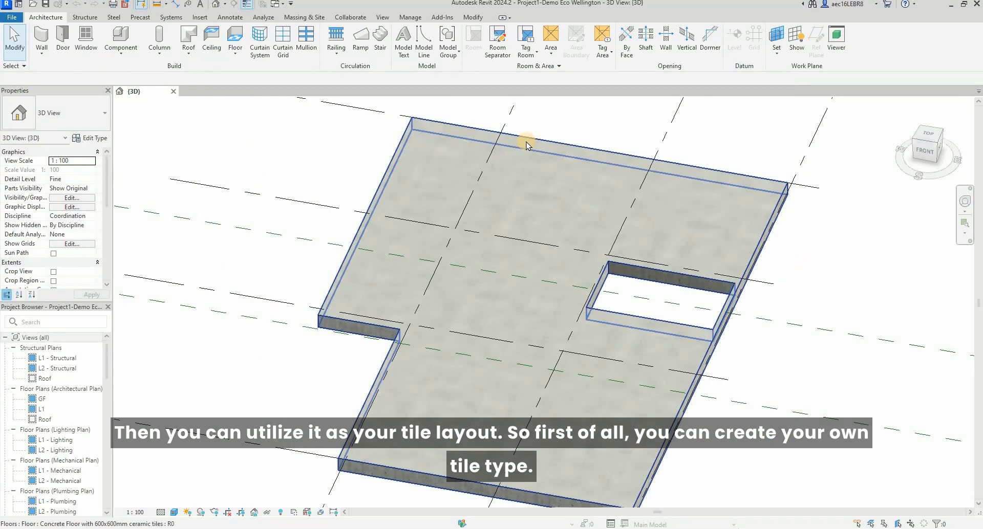
Duplicate the tiled floor's type under the name "Concrete Floor with 600x600mm ceramic tiles -Marble Look (White)".
click(584, 152)
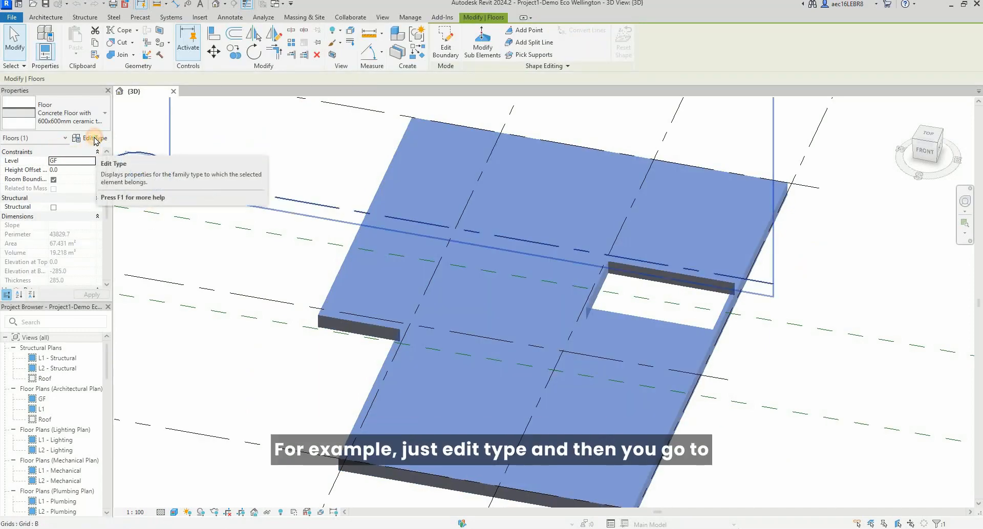
click(95, 138)
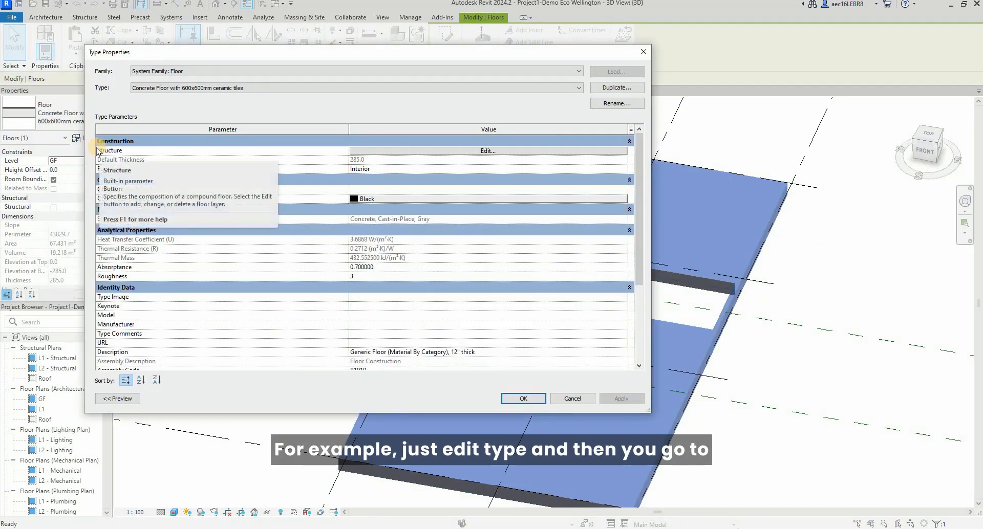
click(618, 88)
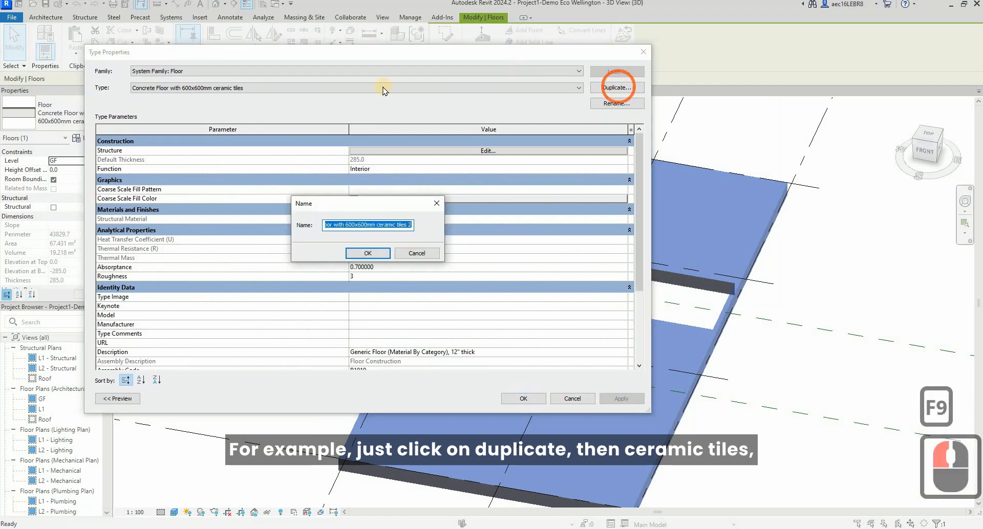
click(401, 225)
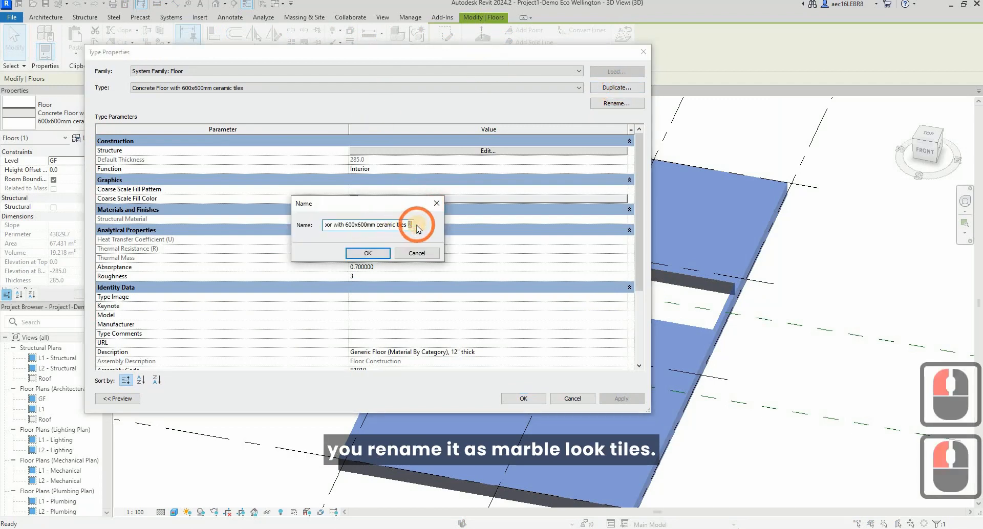
double_click(410, 224)
text(-)
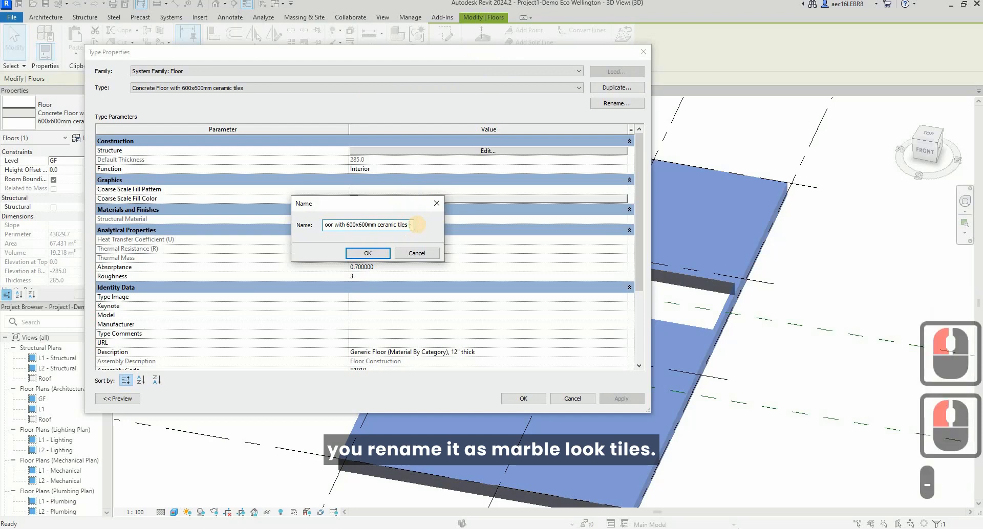
text(Marble)
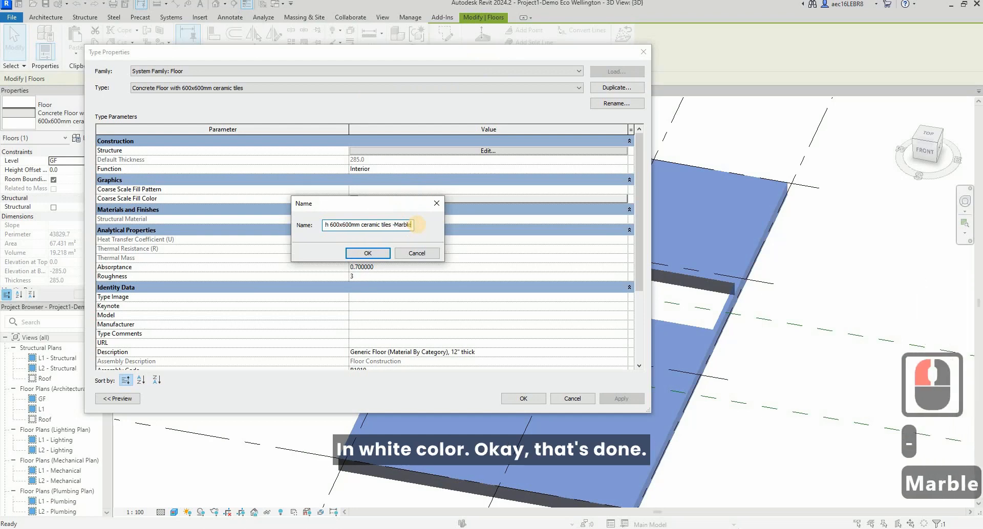
text( Look)
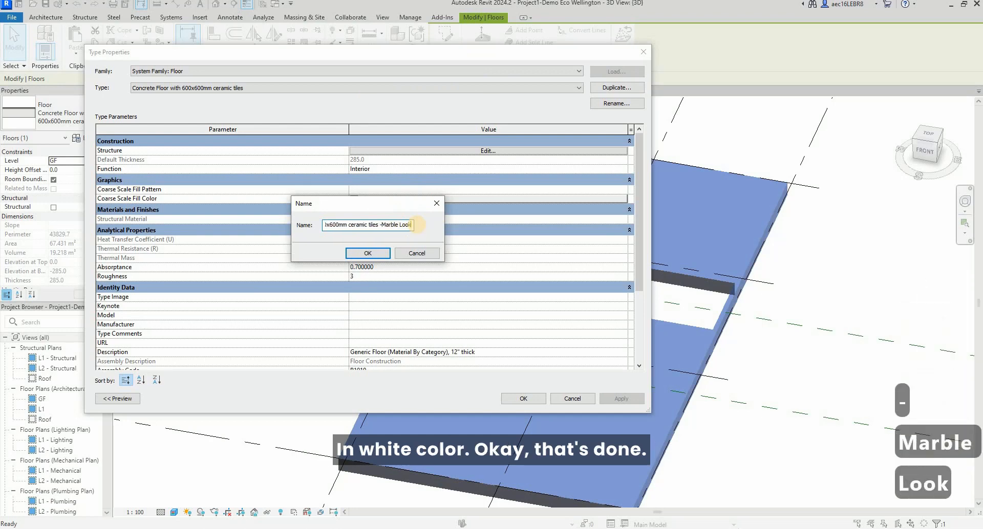
text( (Wh)
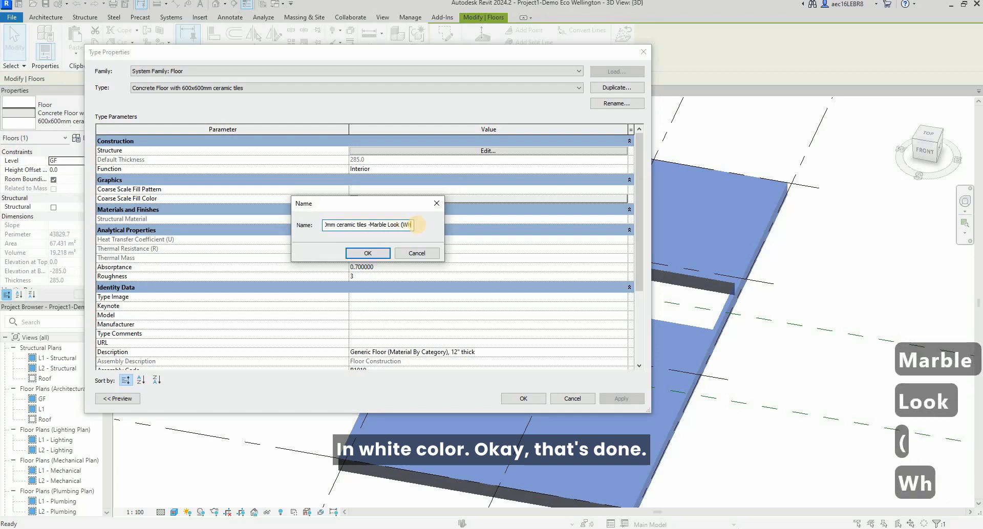
text(ite))
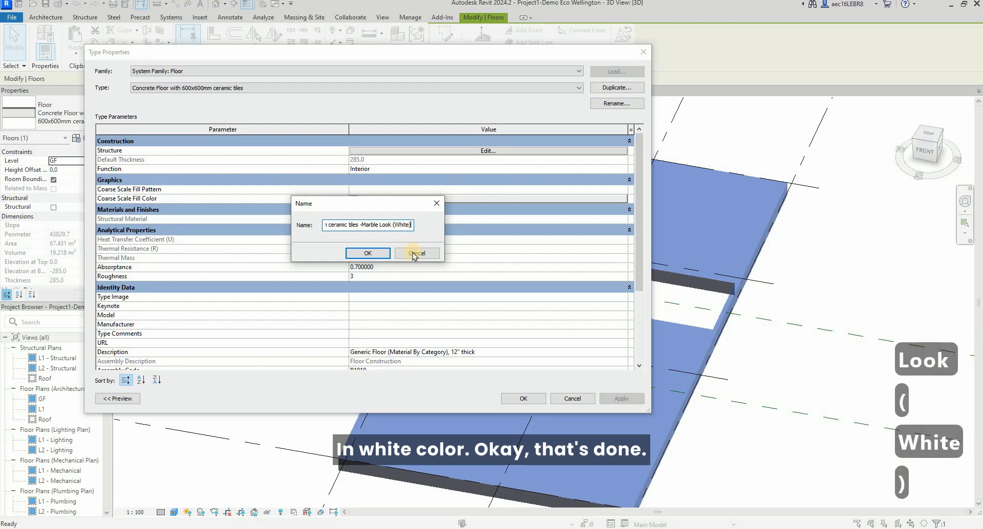
click(367, 254)
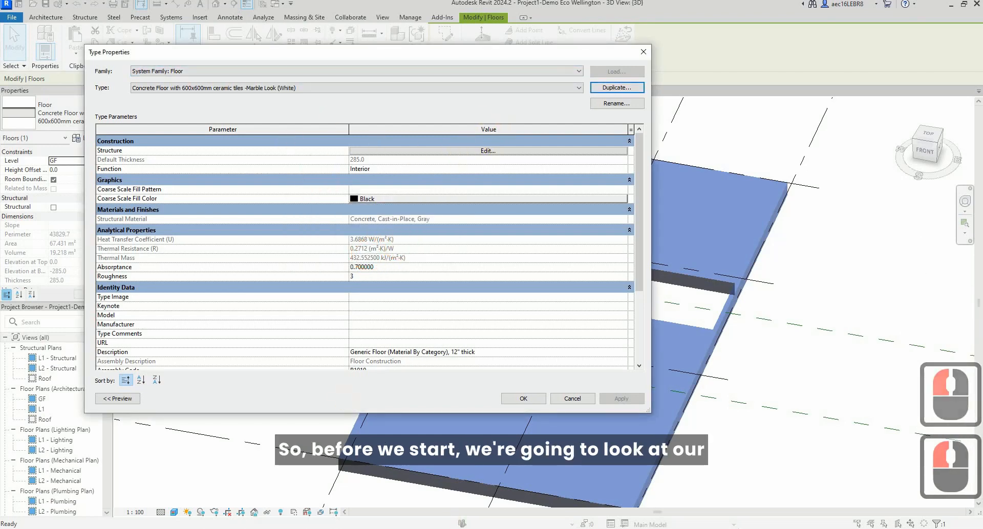
Switch to the browser window showing the BIMKLUE Revit Tutorial homepage.
click(554, 513)
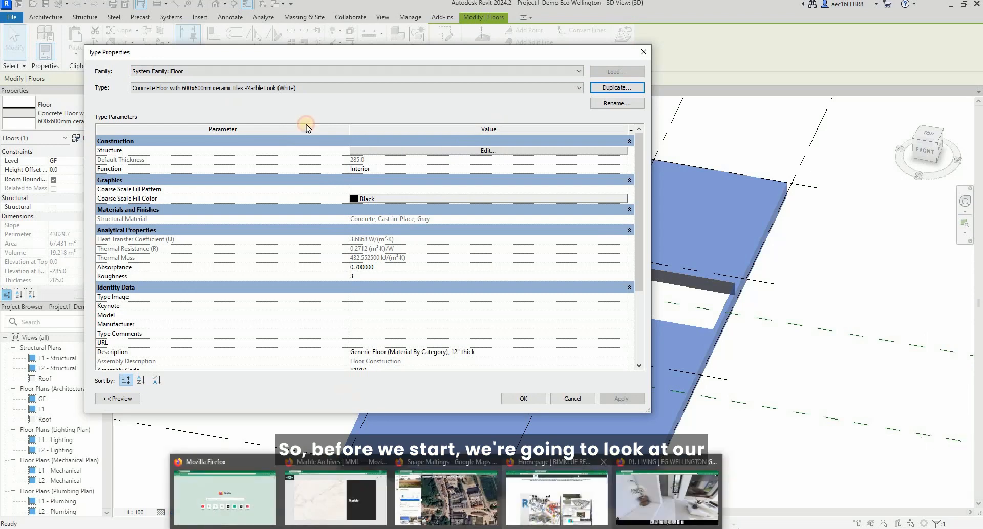
click(307, 122)
click(383, 161)
scroll(590, 209, up, 4)
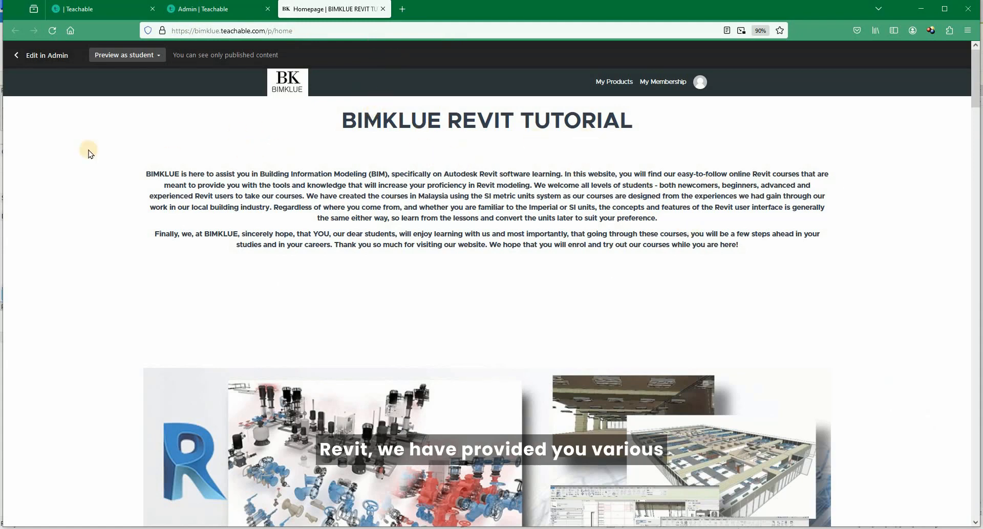
Examine the courses available for enrollment and open the Autodesk Revit structure tutorial page.
scroll(405, 173, down, 13)
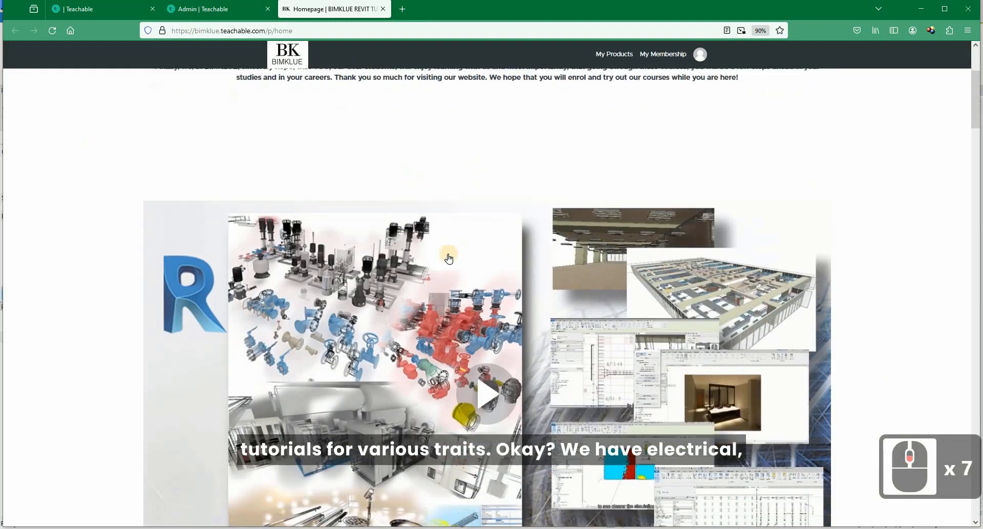
scroll(597, 286, down, 5)
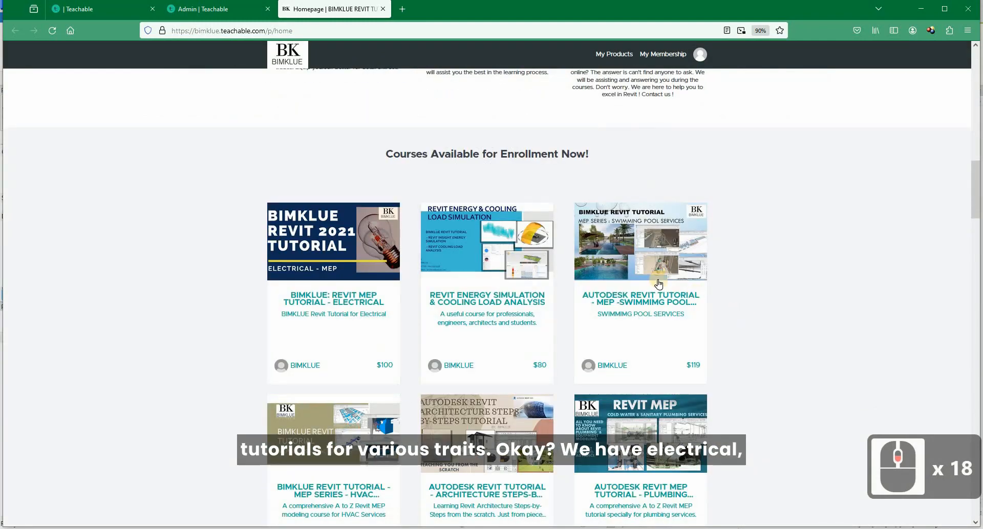
scroll(307, 263, down, 1)
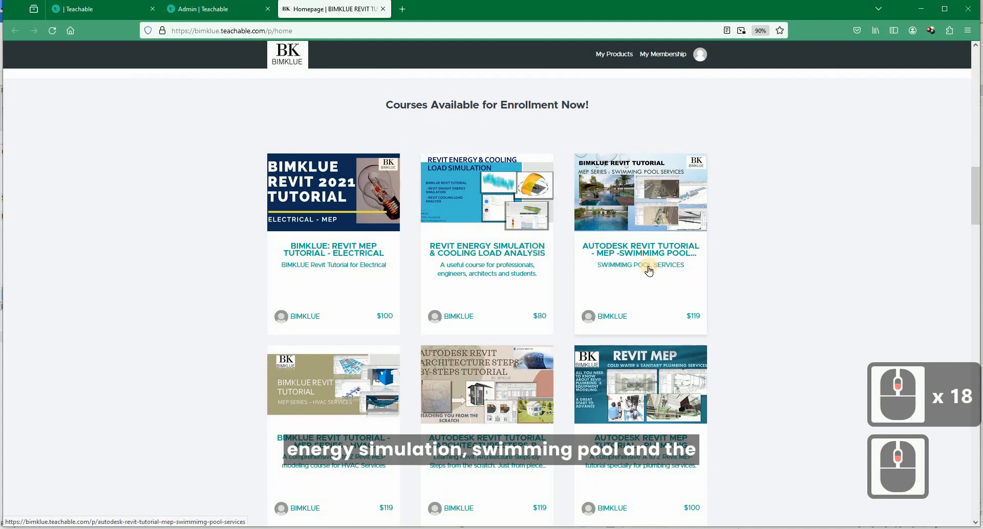
scroll(636, 218, down, 1)
scroll(637, 218, down, 1)
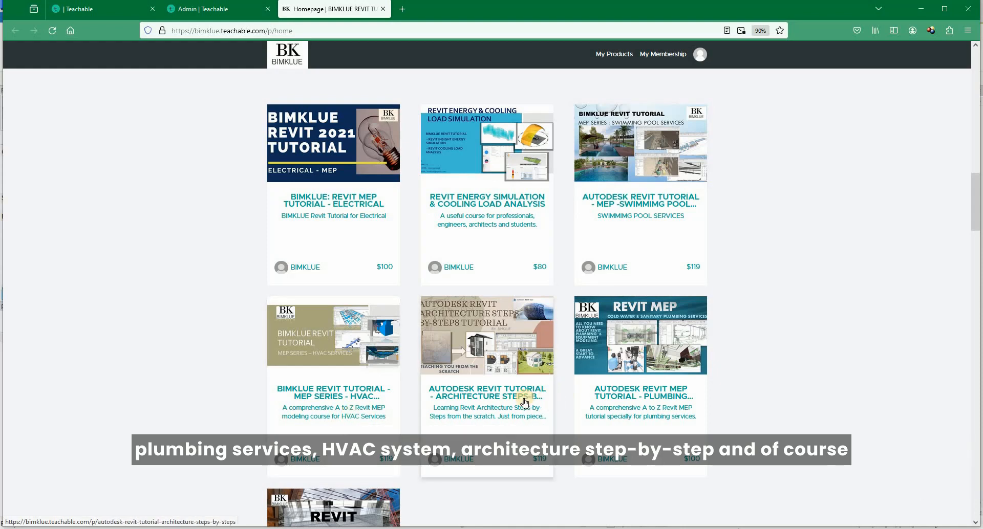
scroll(645, 330, down, 1)
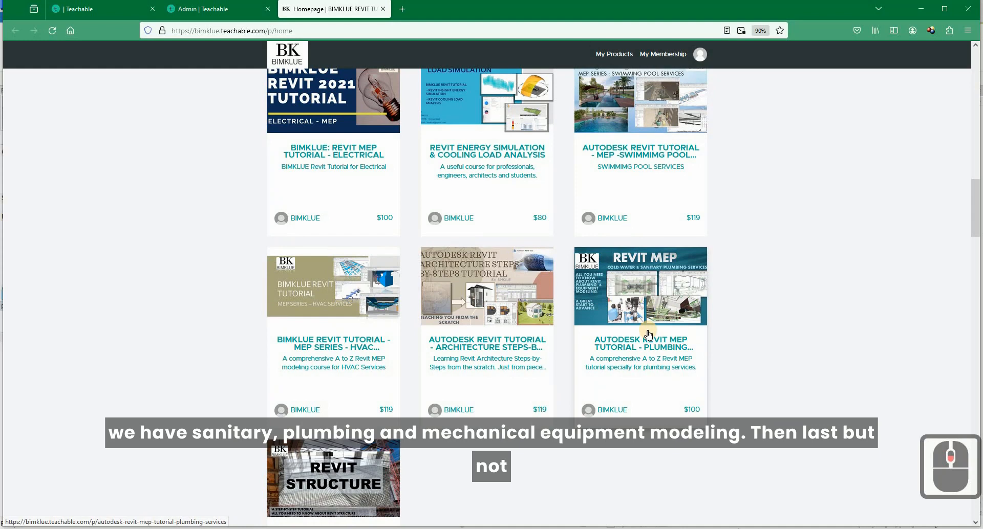
scroll(648, 334, down, 2)
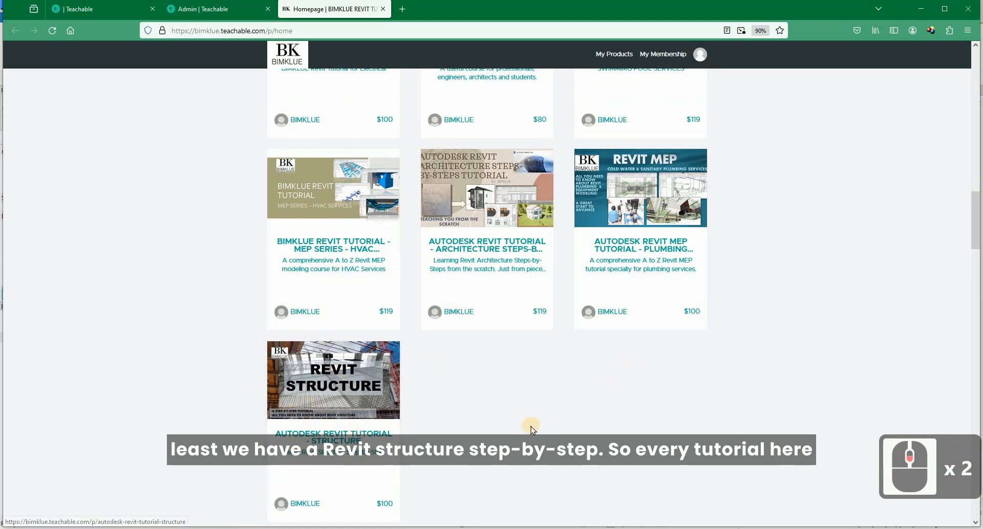
click(378, 434)
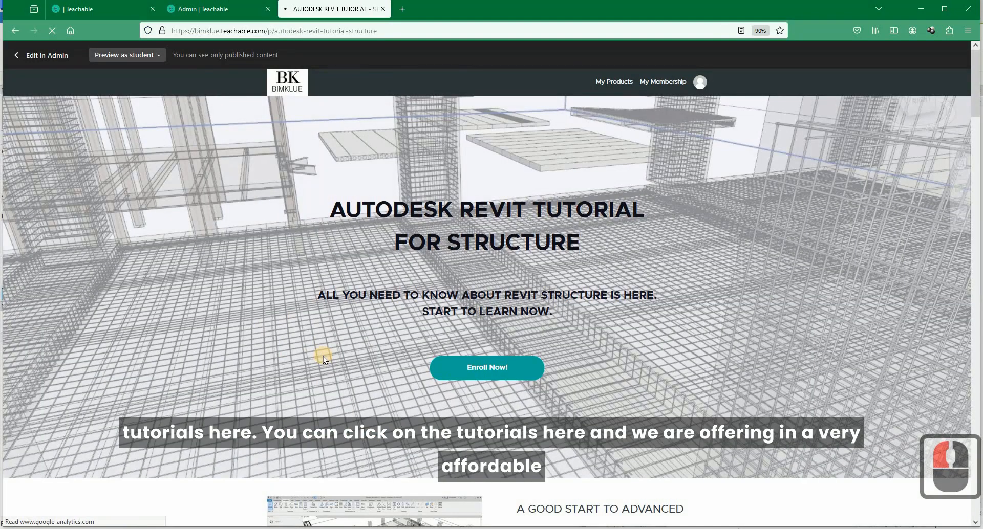
Examine the Revit structure course page, including its trainers, features, help contacts and example curriculum, and return to the Revit window.
scroll(323, 355, down, 7)
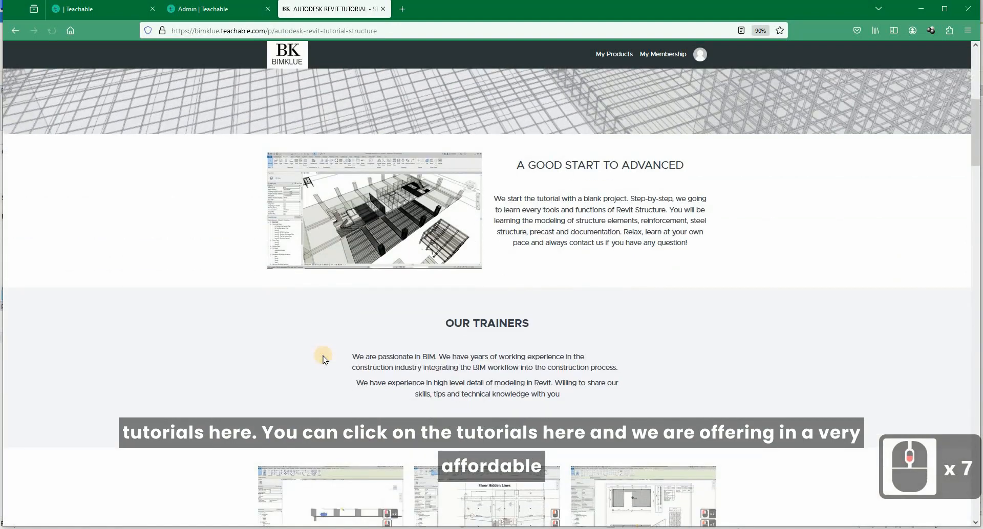
scroll(323, 358, down, 3)
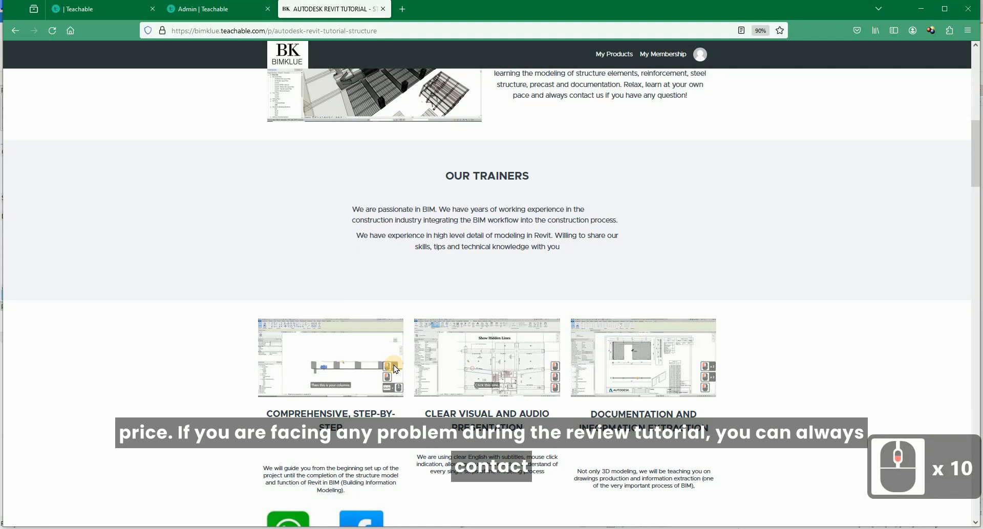
scroll(411, 394, down, 2)
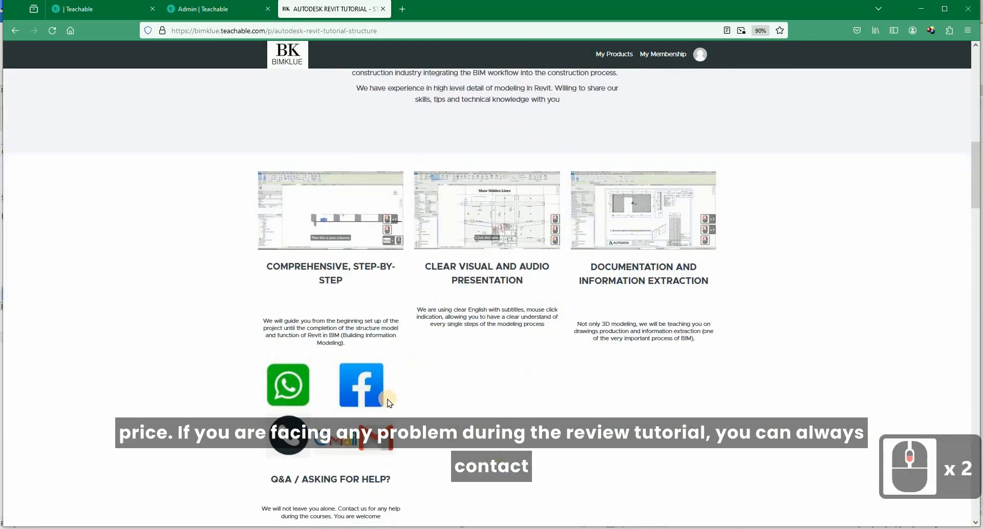
scroll(389, 403, down, 5)
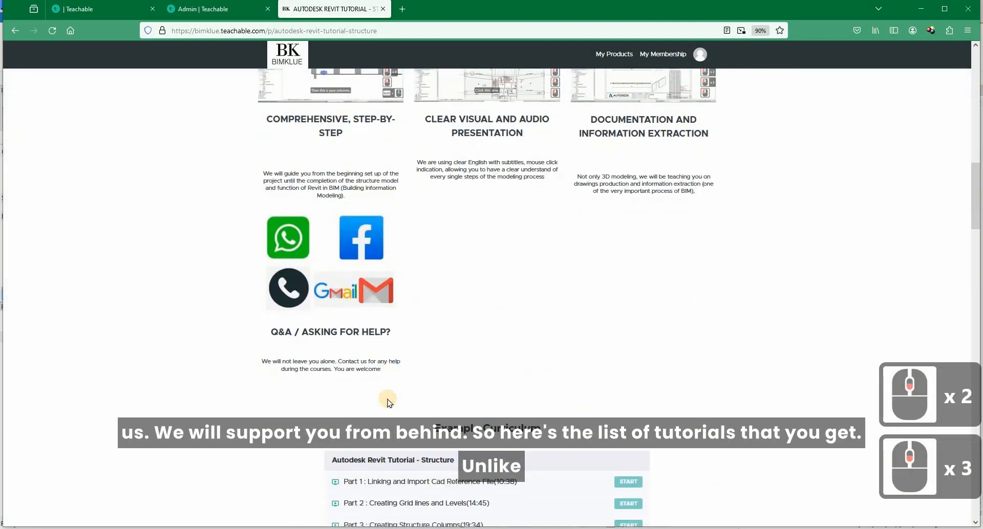
scroll(389, 402, down, 7)
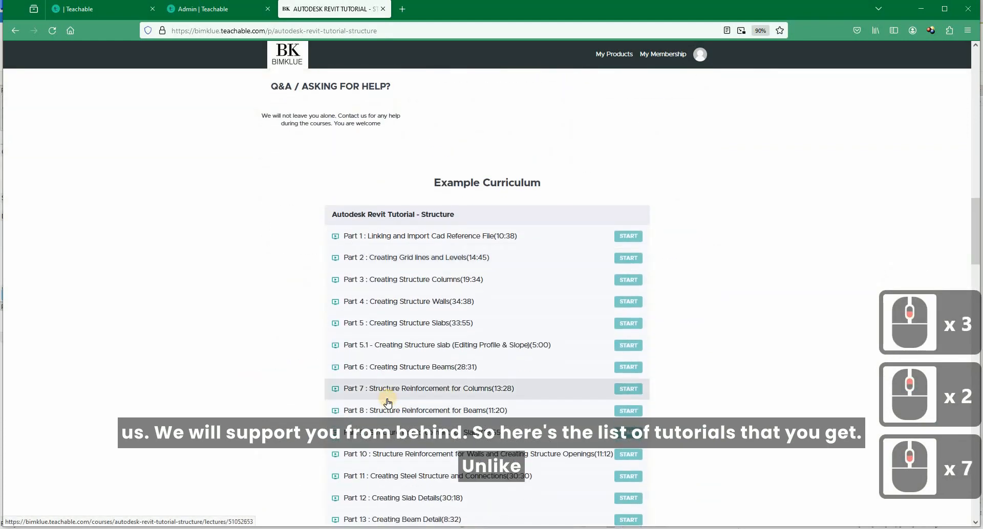
scroll(575, 259, down, 4)
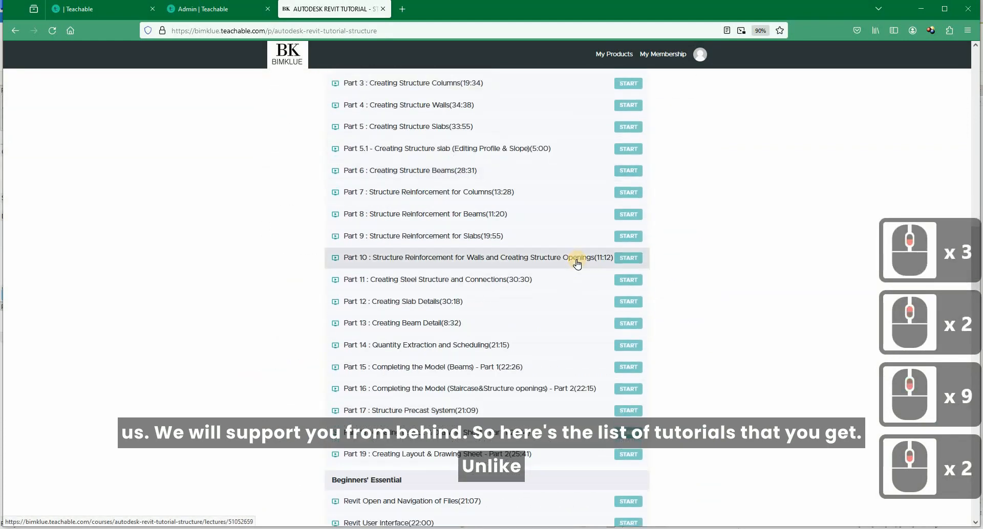
scroll(577, 263, down, 1)
scroll(577, 263, up, 5)
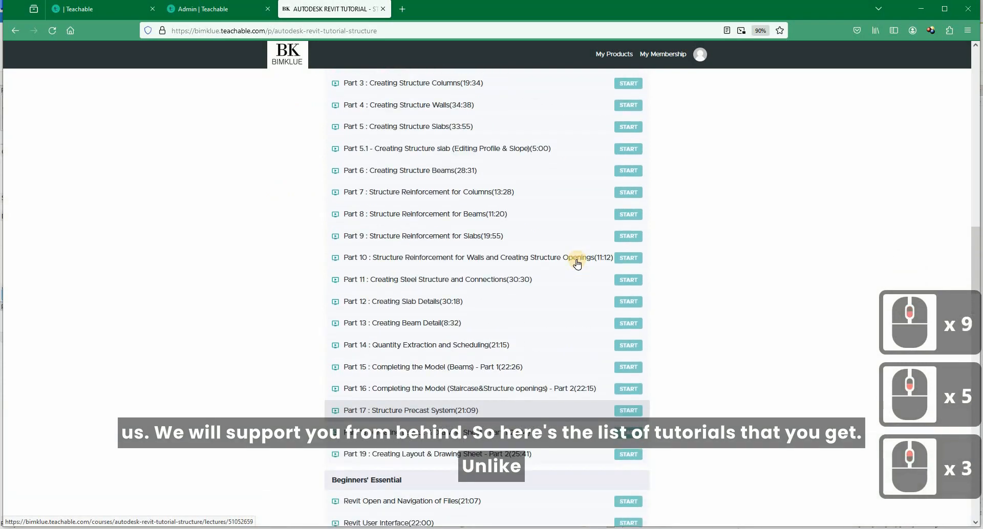
scroll(576, 263, up, 2)
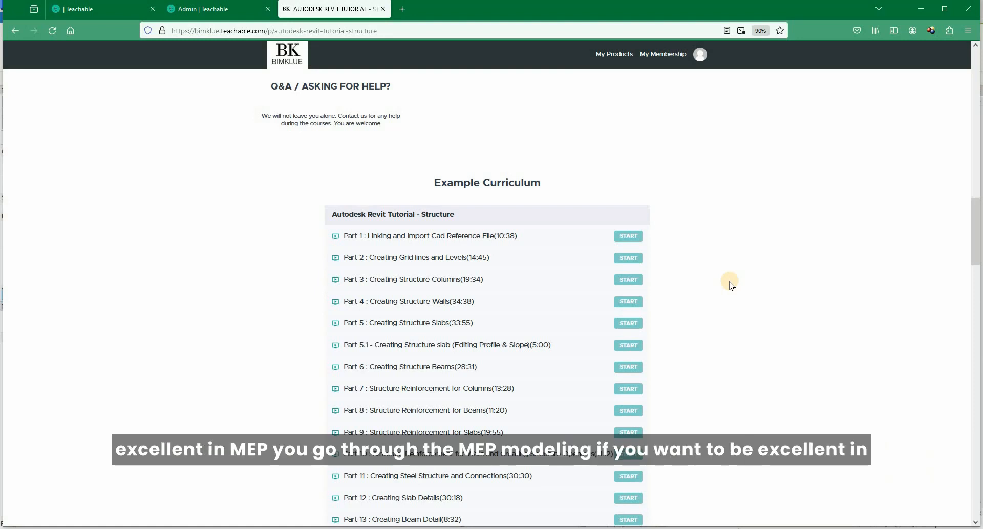
scroll(701, 332, up, 2)
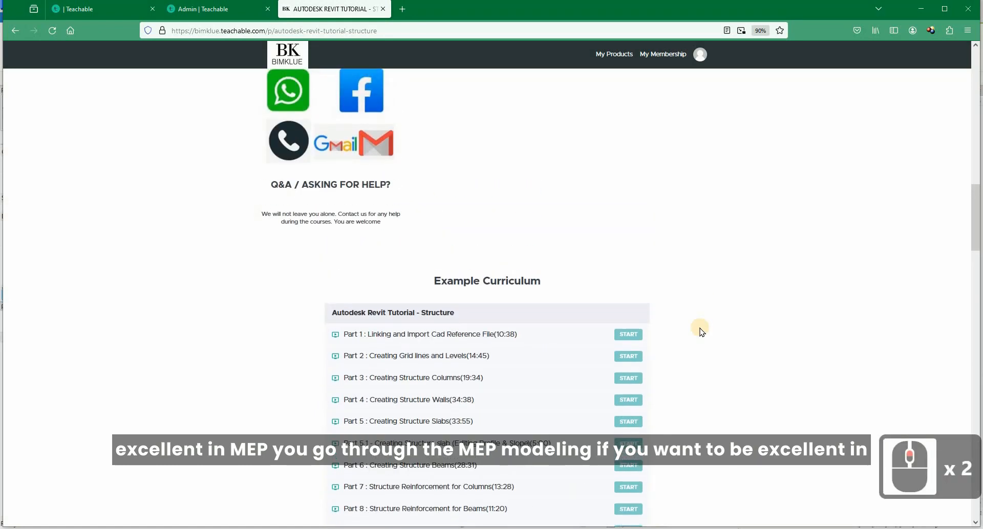
scroll(701, 332, down, 4)
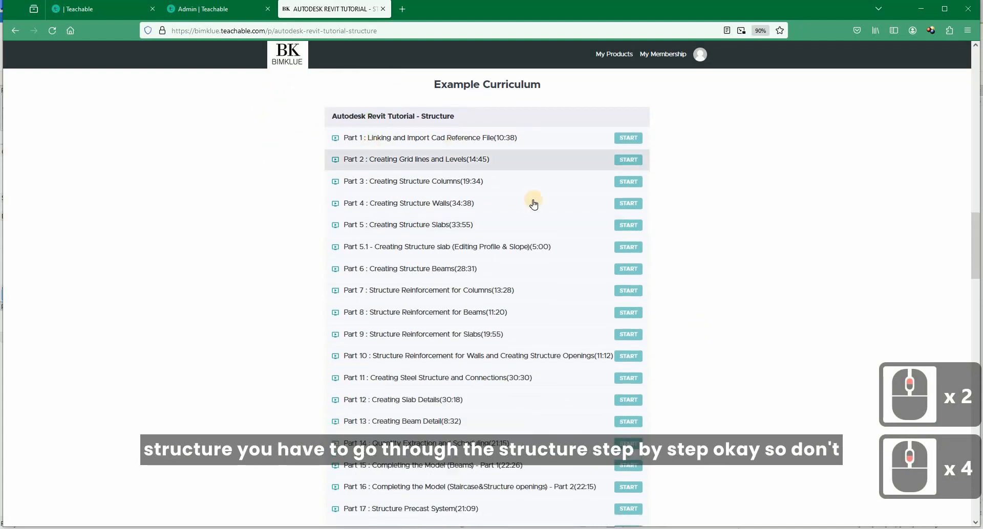
scroll(354, 327, down, 3)
scroll(704, 241, up, 3)
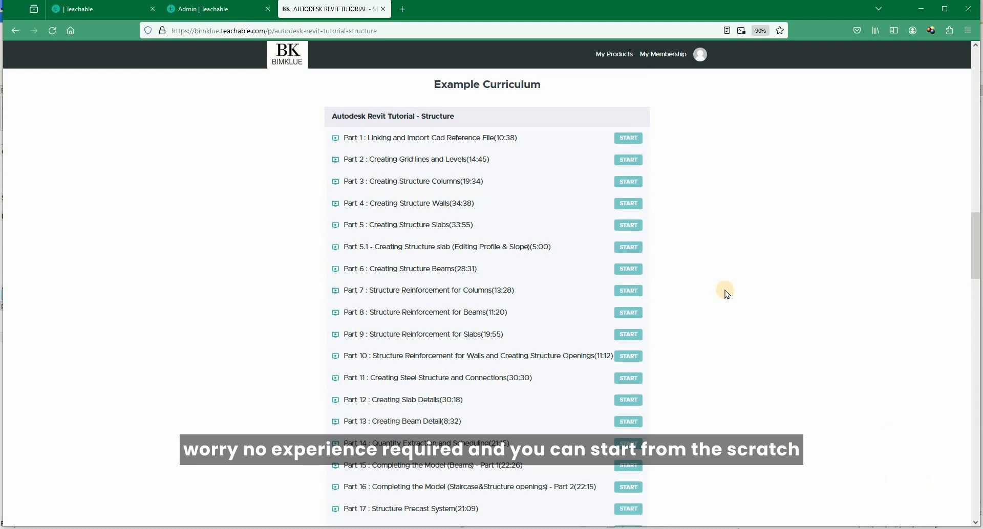
scroll(727, 294, up, 12)
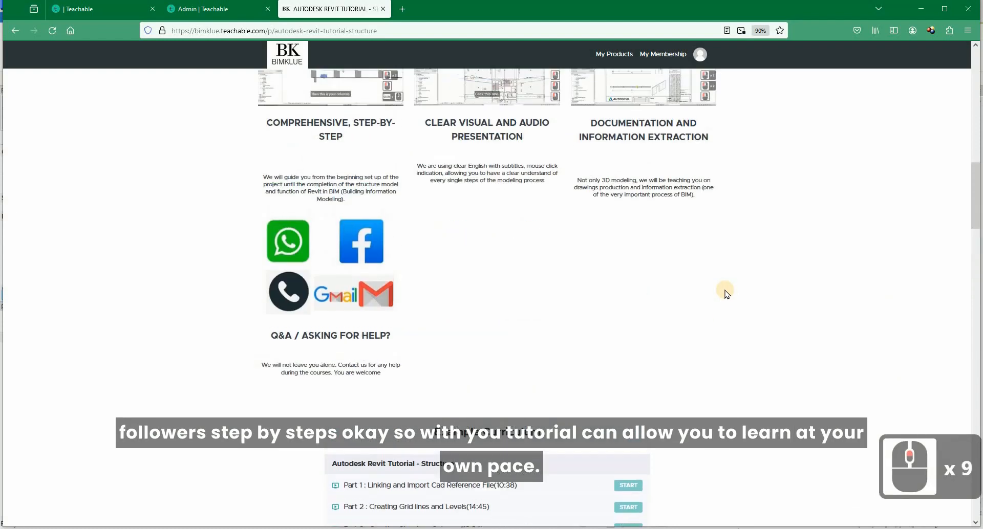
scroll(728, 294, up, 15)
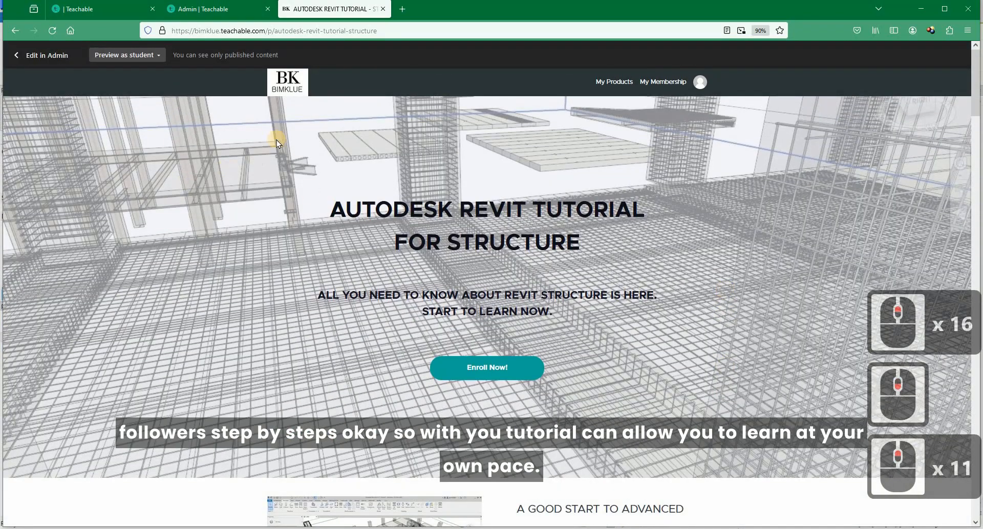
click(923, 10)
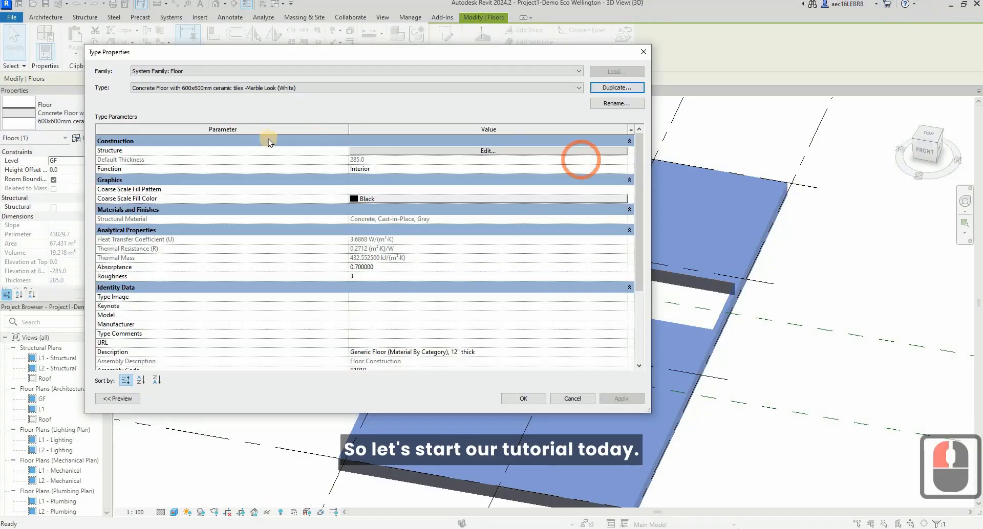
Create a new material from the Ceramic Tile finish layer in the marble-look floor type's structure.
drag(452, 51, 554, 52)
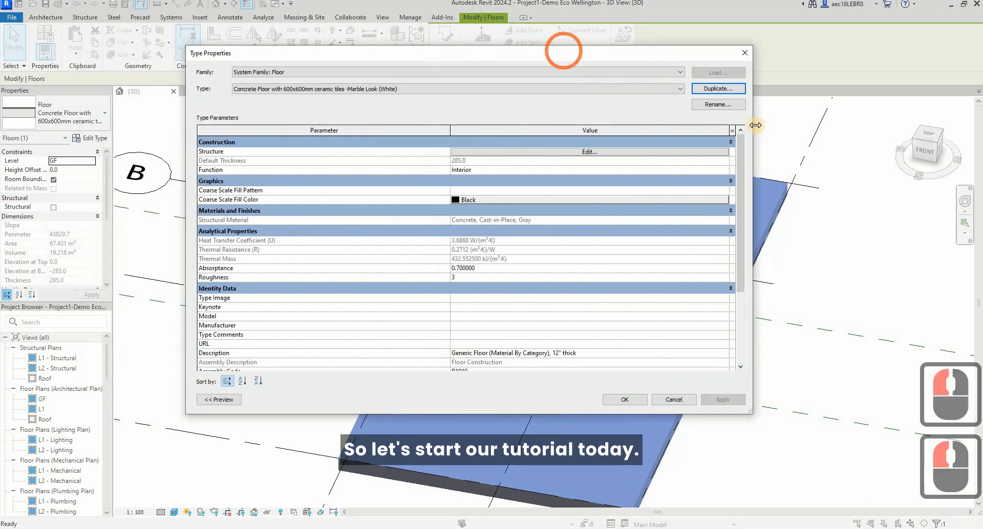
click(584, 153)
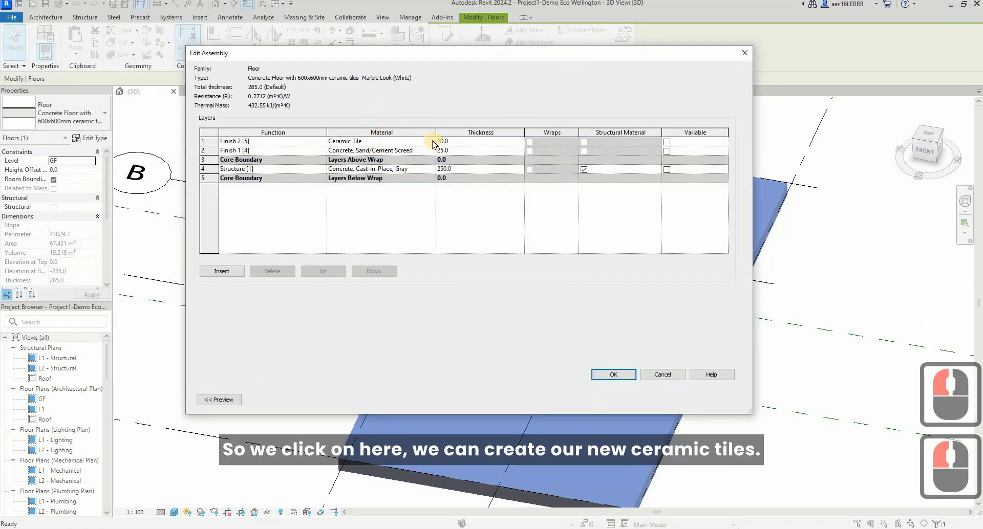
click(431, 142)
click(431, 142)
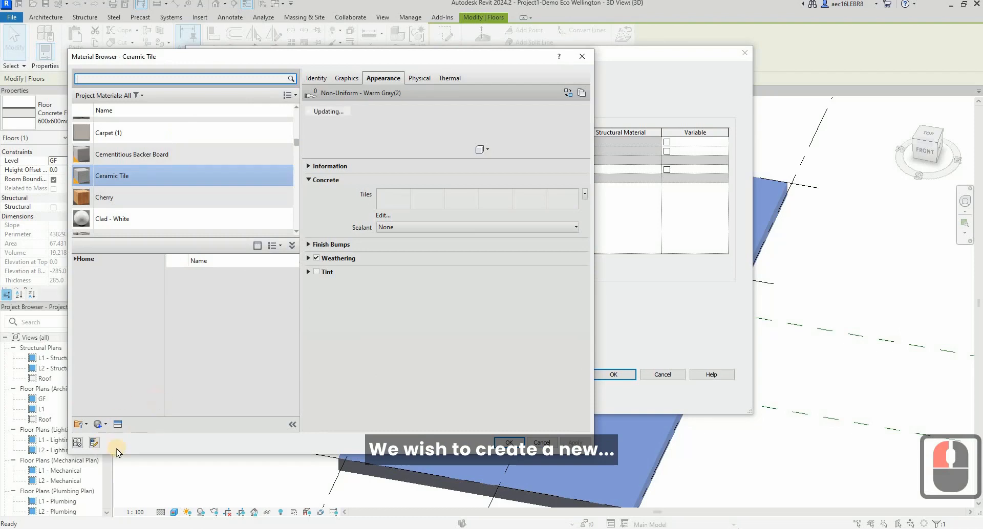
click(99, 424)
click(100, 426)
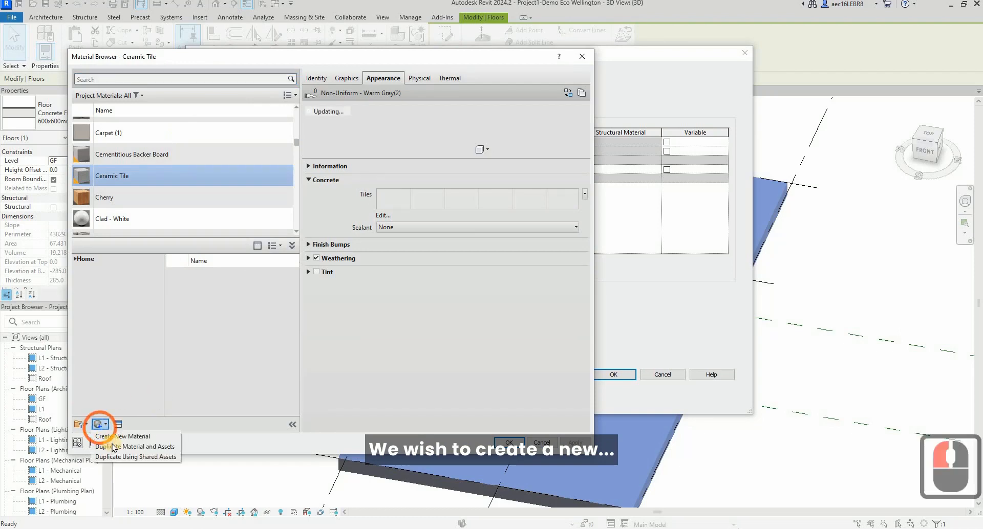
click(112, 438)
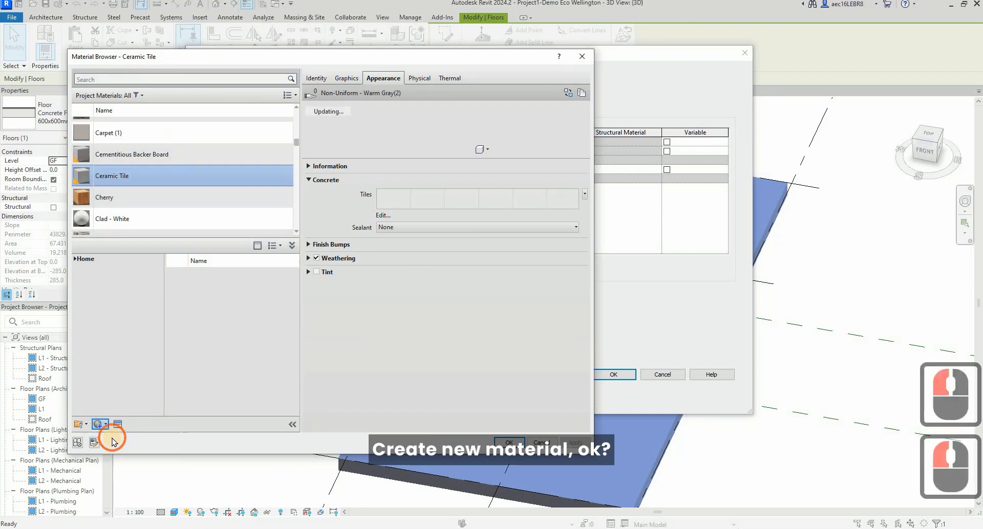
Name the new material "600x600 marble Look Tile (MML)".
click(317, 78)
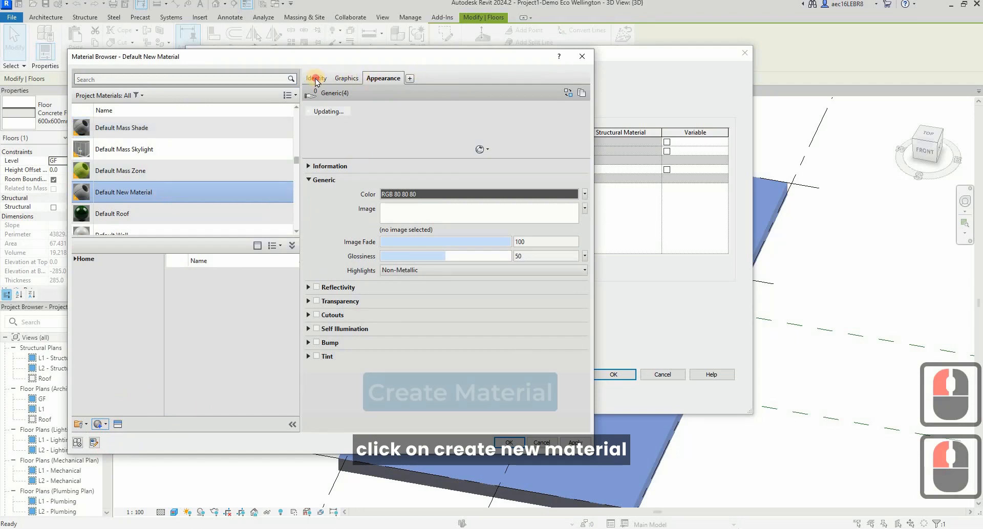
click(478, 95)
double_click(497, 94)
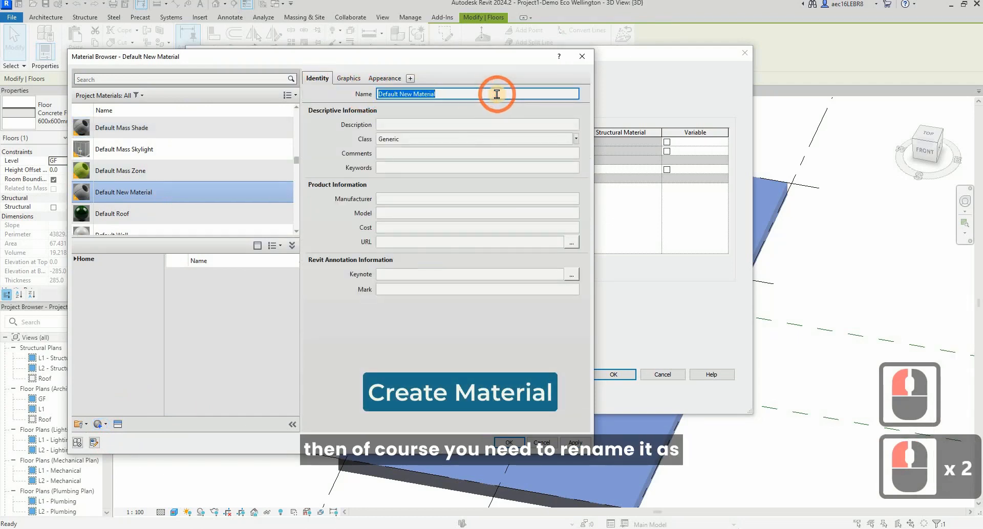
text(600x)
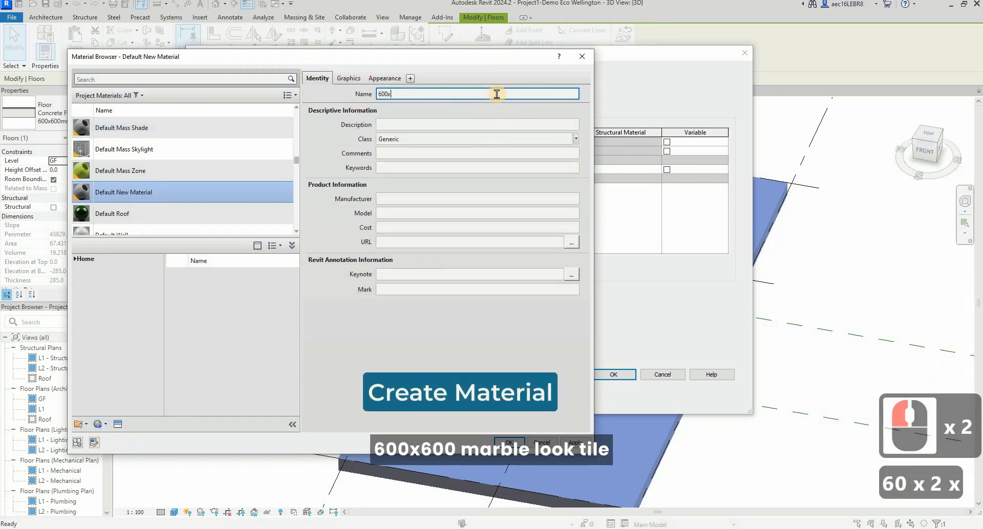
text(600 marb)
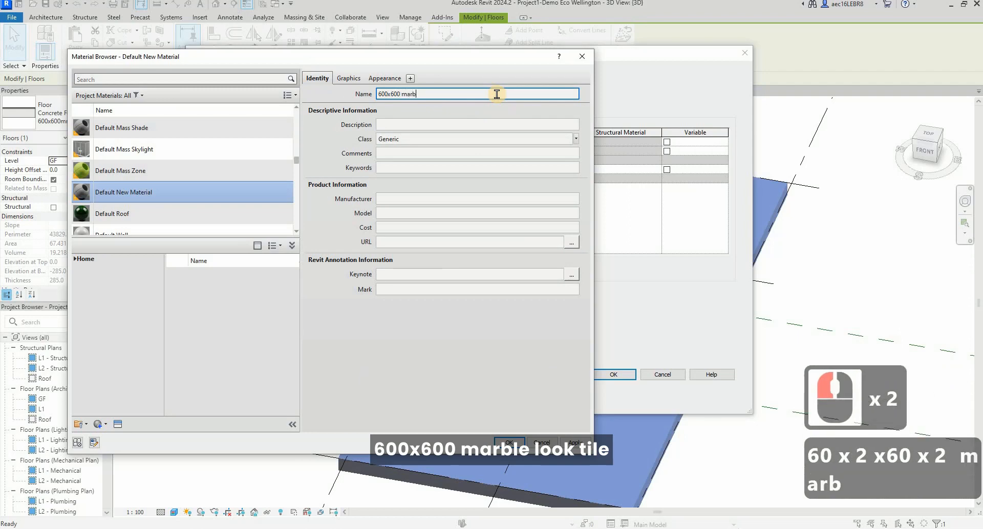
text(le Look )
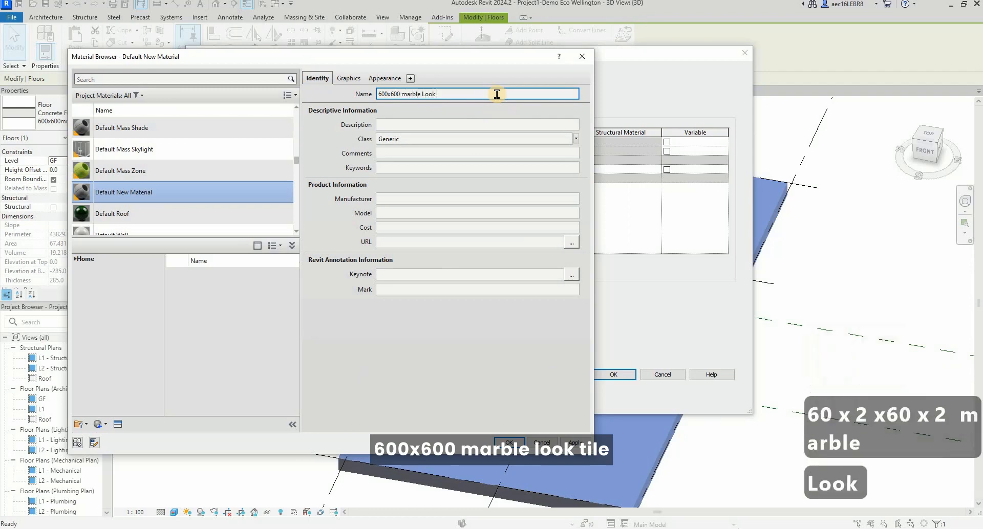
text(Tile)
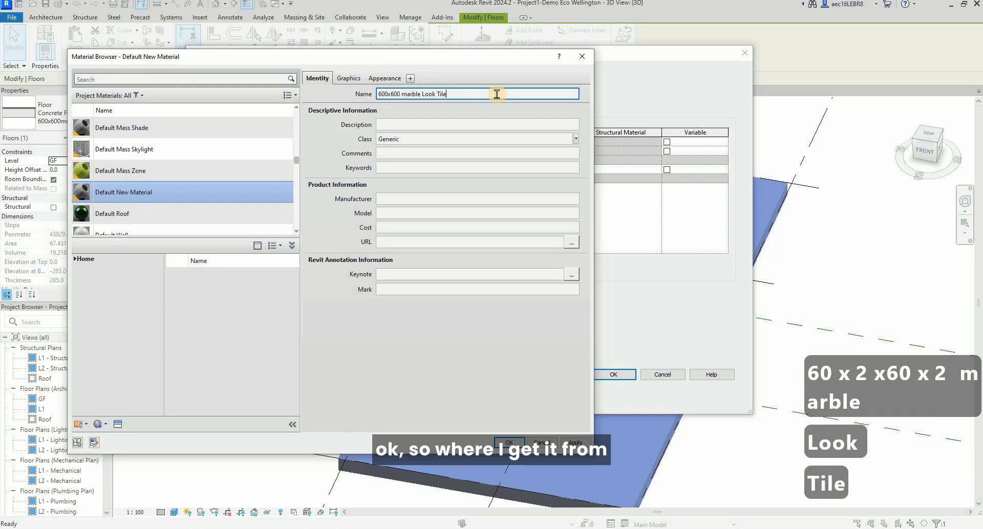
text( (MM)
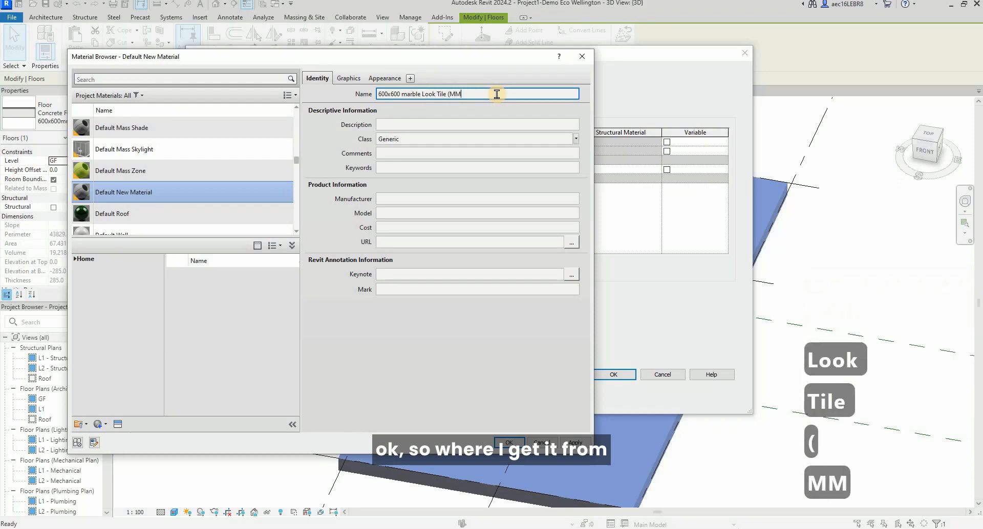
text(L))
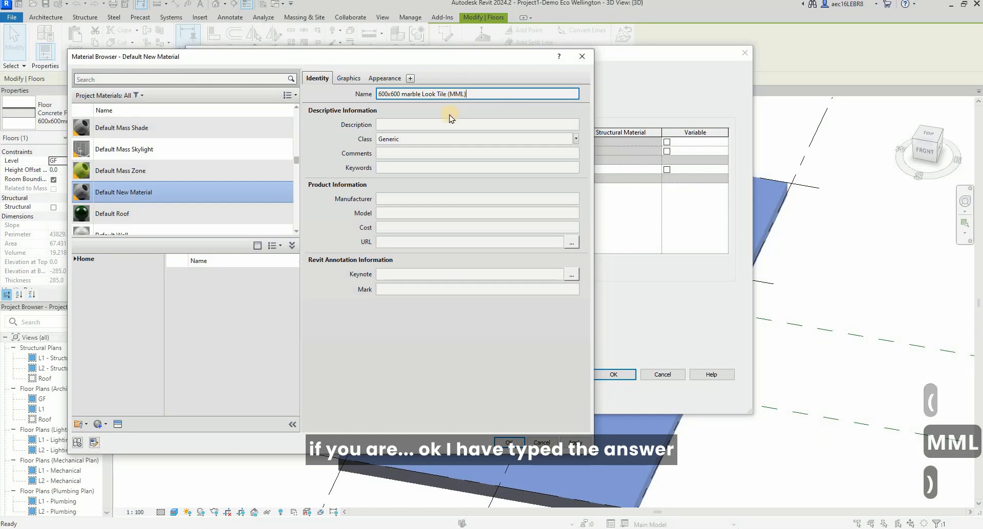
Copy the material's name "600x600 marble Look Tile (MML)" into its description.
click(484, 125)
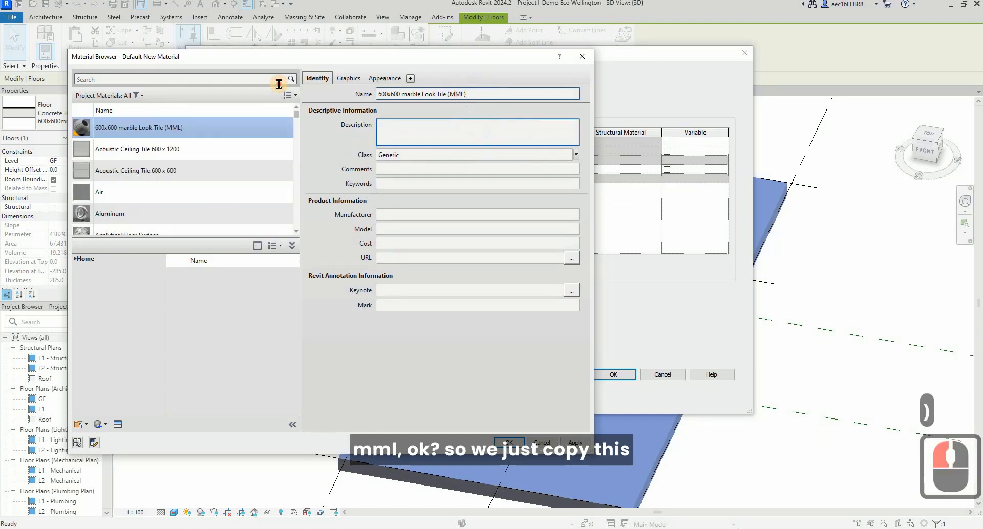
click(513, 94)
drag(501, 94, 277, 89)
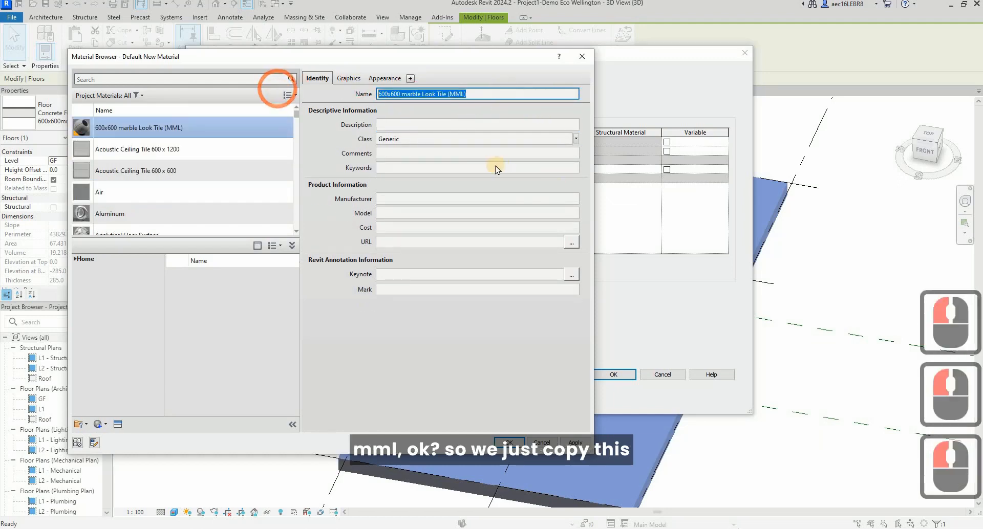
key(ctrl+c)
click(502, 125)
key(ctrl+v)
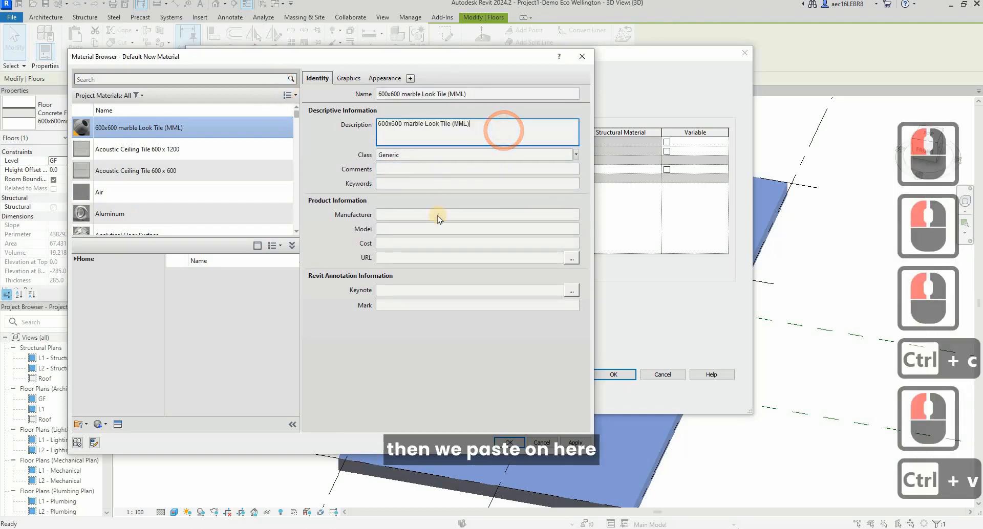
Set the new tile material's manufacturer to "MML" and its model to "WHite Marble Look Tile".
click(411, 215)
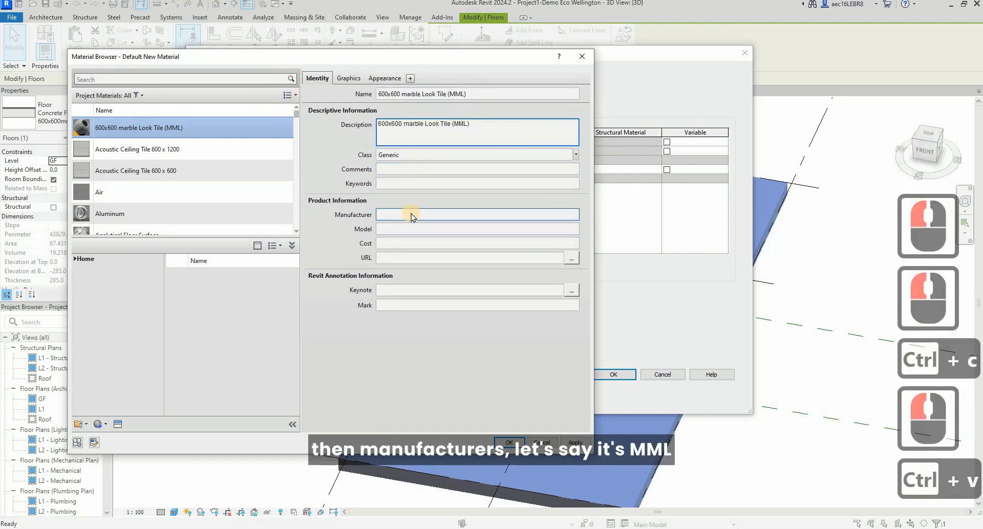
click(459, 217)
text(MMLL)
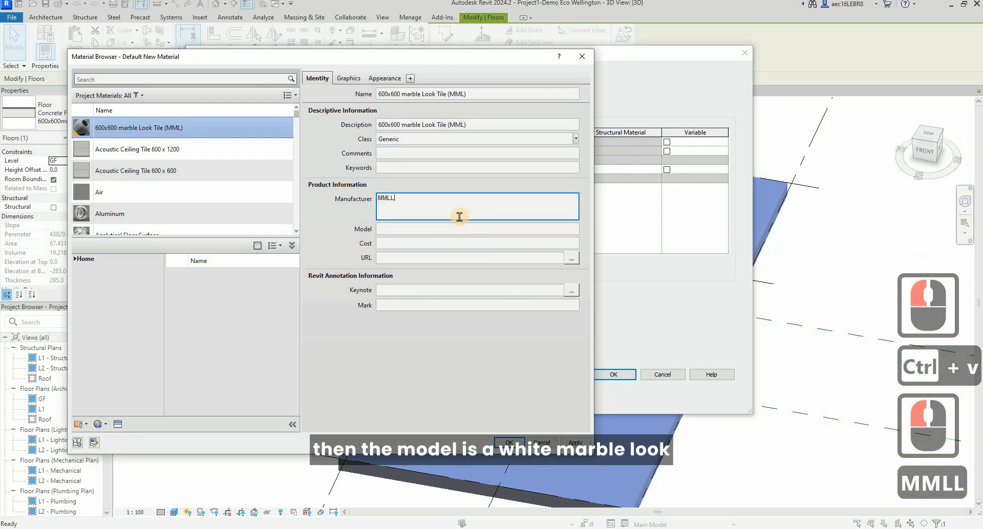
key(BackSpace)
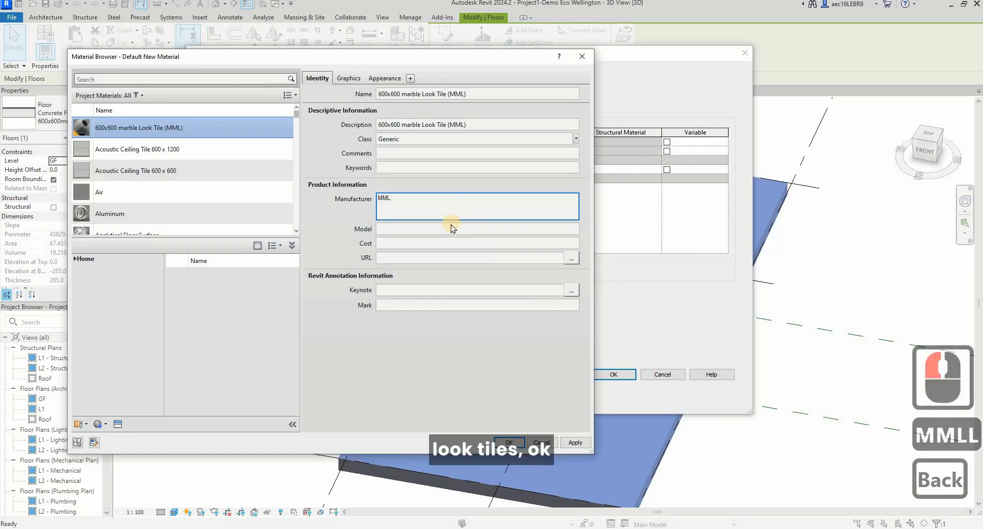
click(450, 231)
text(W)
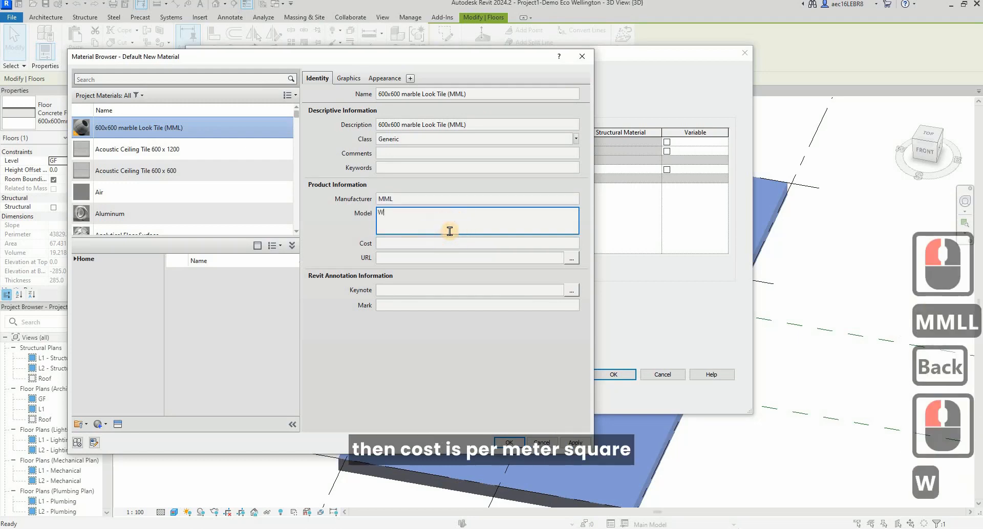
text(Hite Mar)
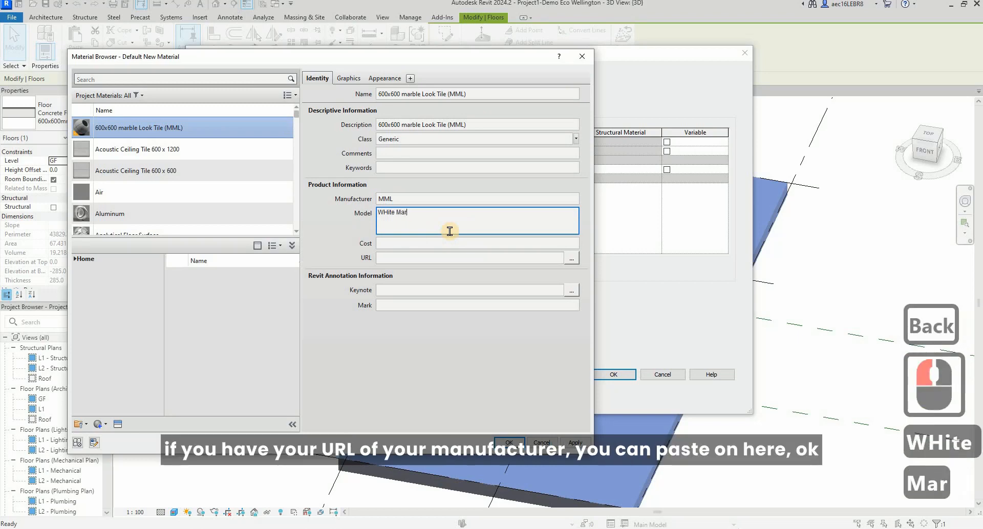
text(ble Look )
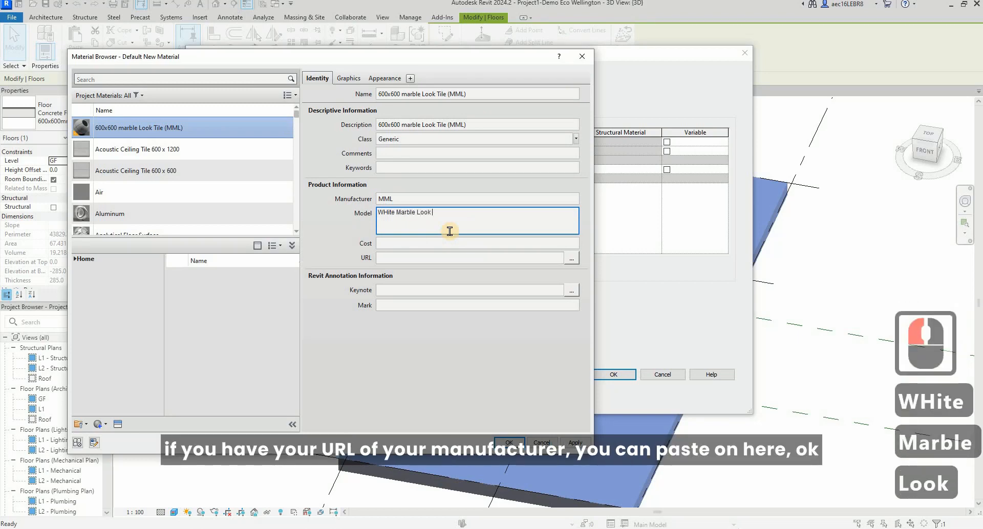
text(Tile)
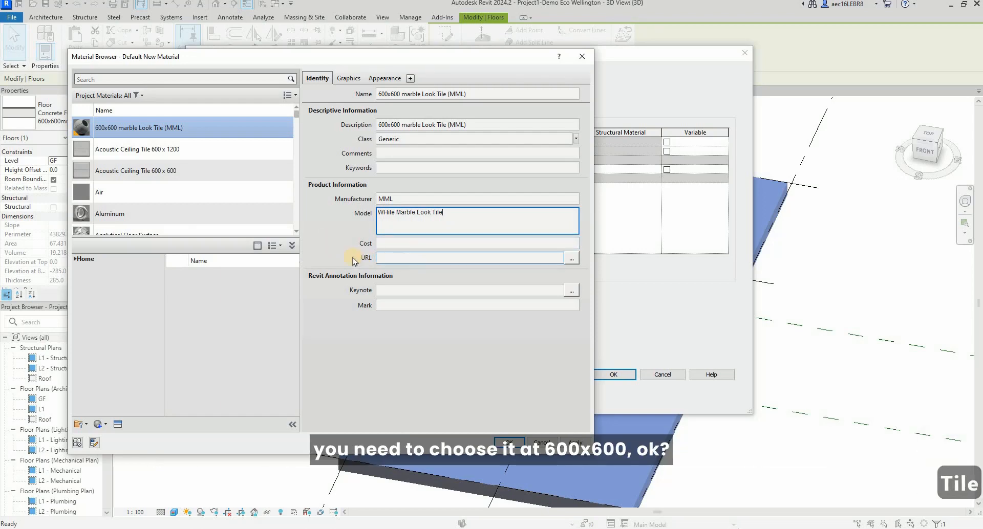
Use the render appearance for the material's shading and set its surface foreground to the 600 x 600mm model pattern.
click(346, 78)
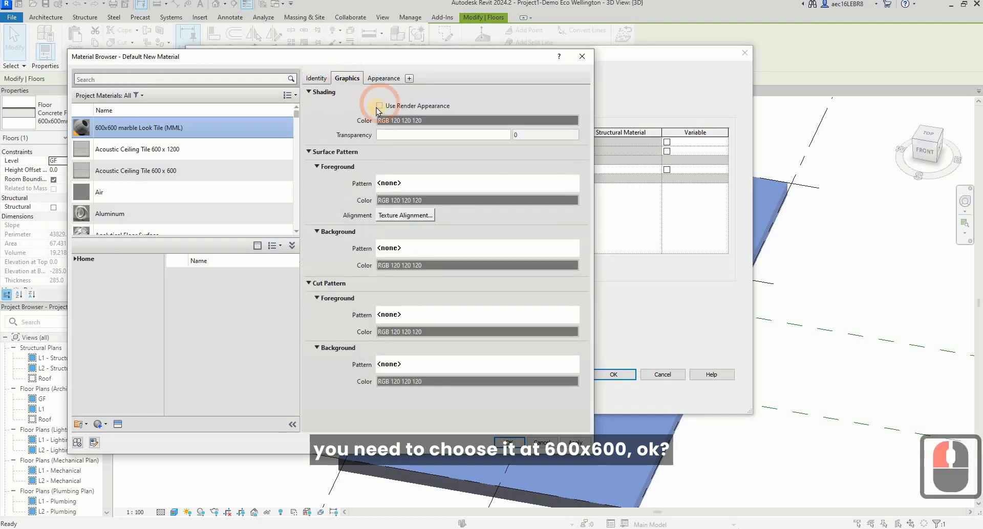
click(379, 106)
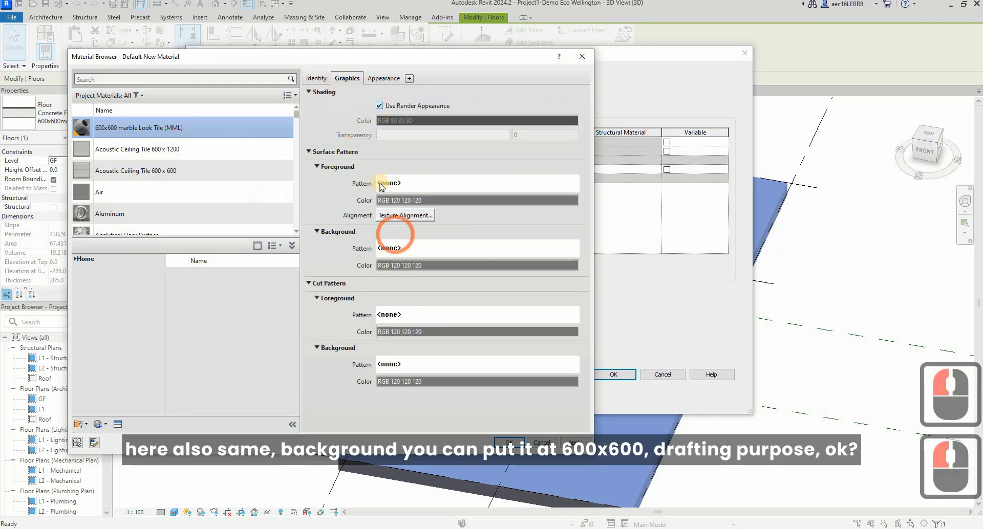
click(474, 187)
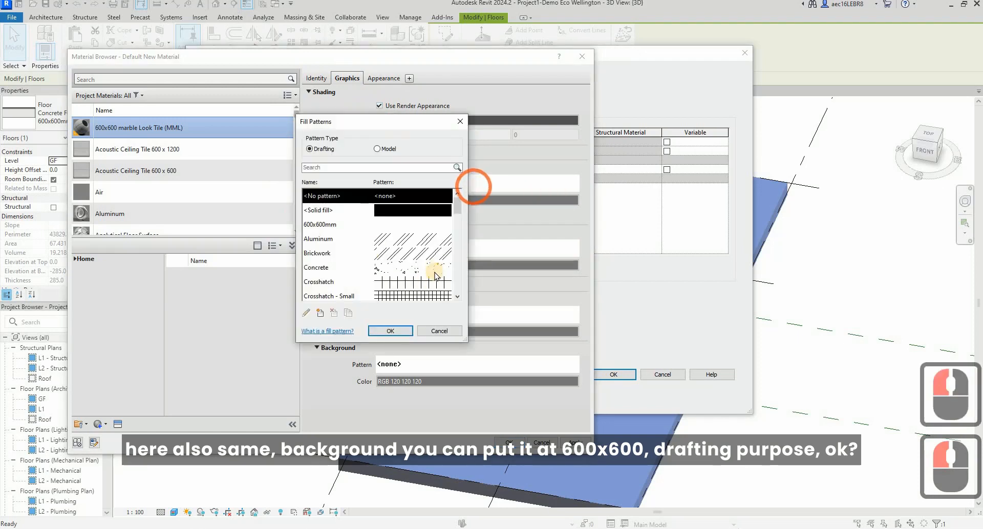
click(378, 149)
click(453, 215)
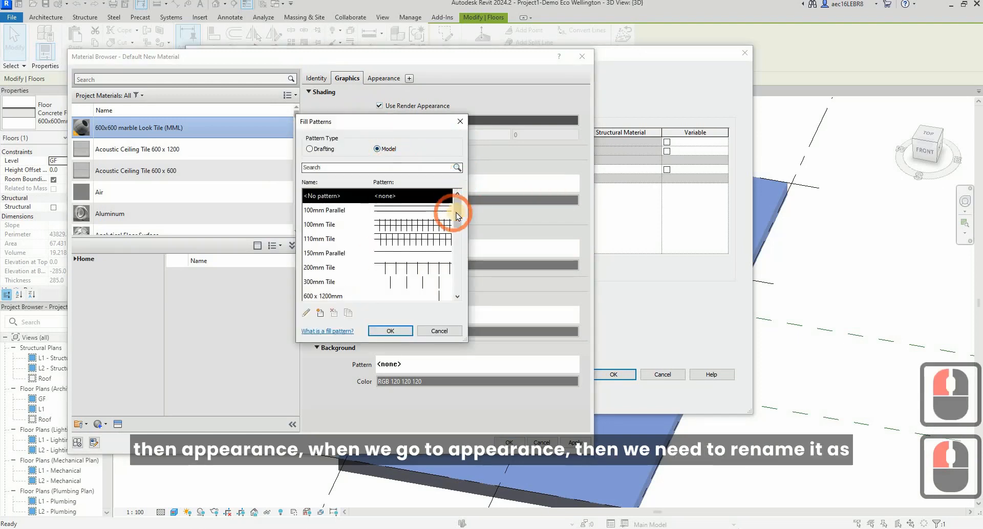
drag(456, 214, 456, 220)
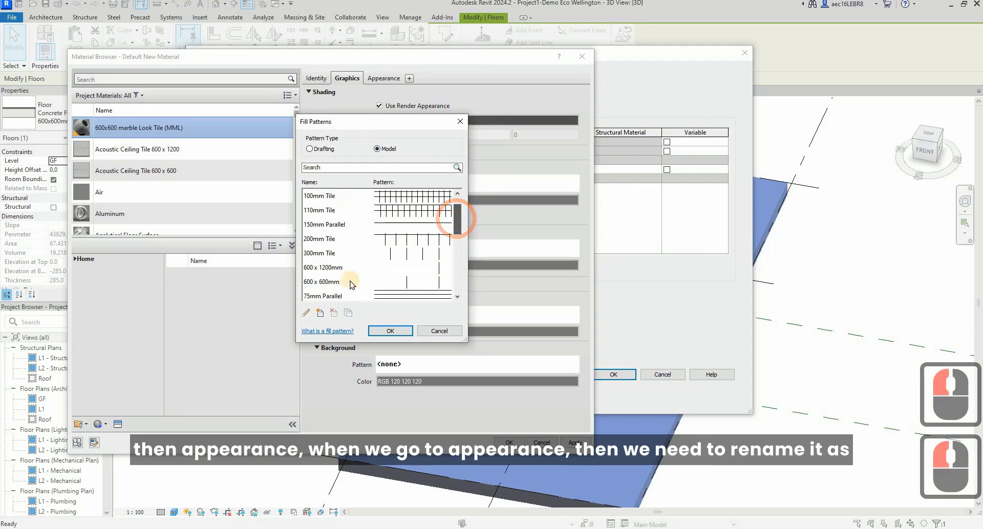
click(350, 282)
click(385, 331)
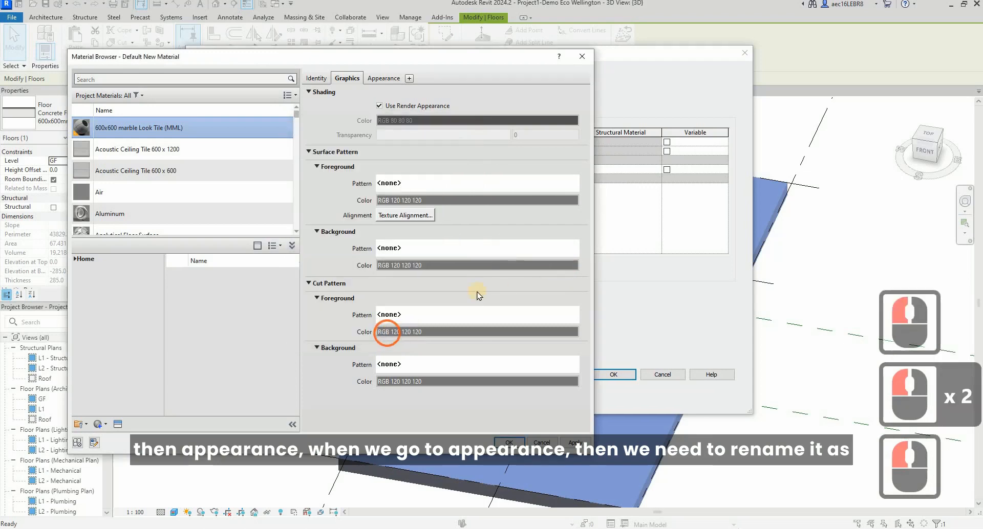
Set the material's surface background to the 600x600mm drafting pattern.
double_click(424, 248)
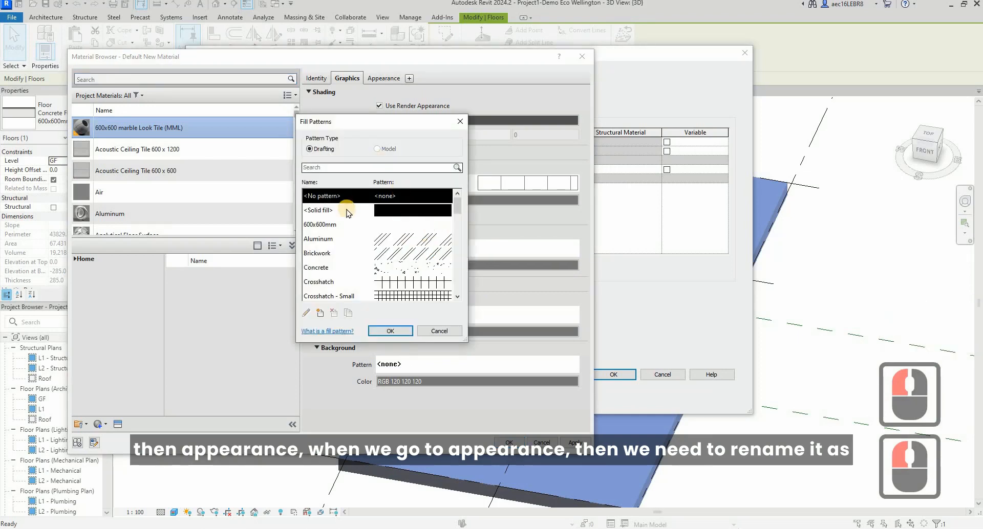
click(361, 226)
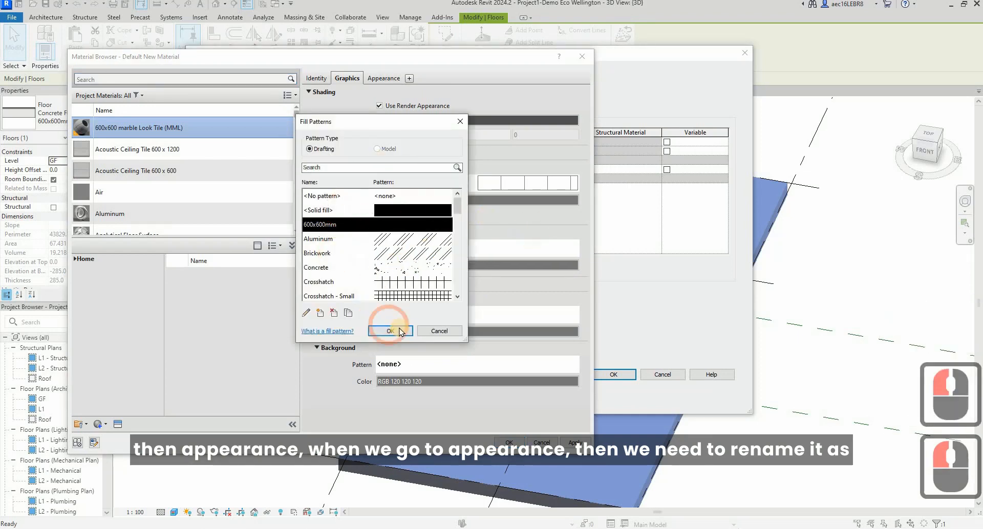
click(401, 332)
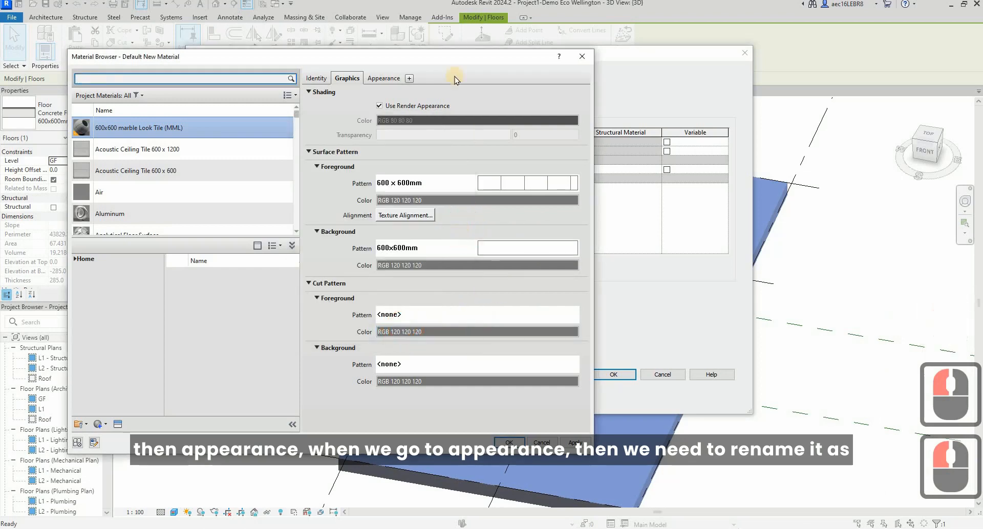
Set both the name and the description of the material's appearance asset to "600x600 marble Look Tile (MML)".
click(382, 81)
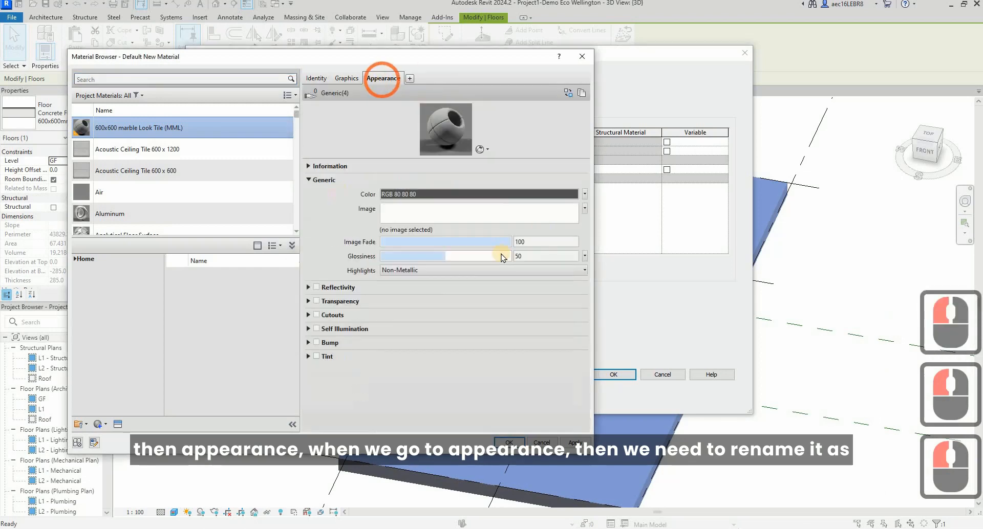
click(309, 166)
click(453, 179)
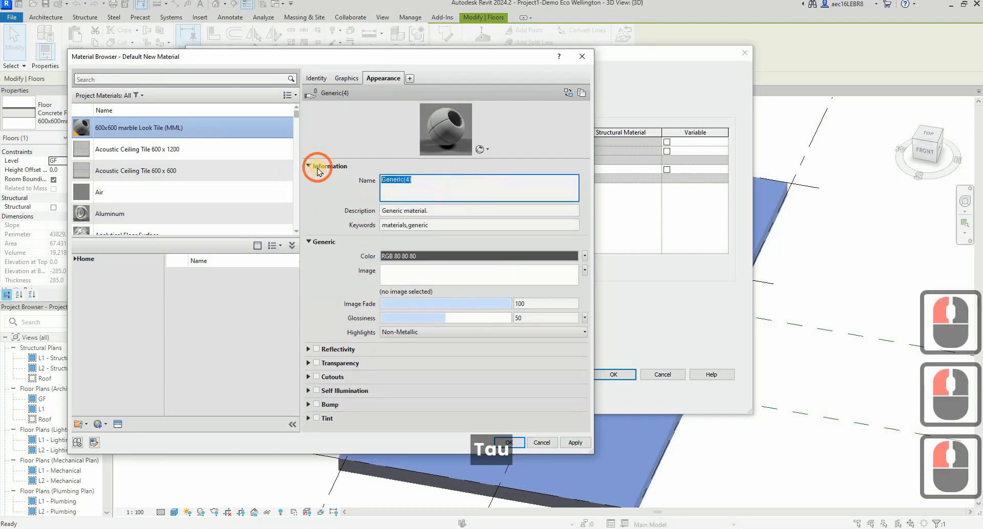
double_click(317, 172)
text(600x600 marble Look Tile (MML))
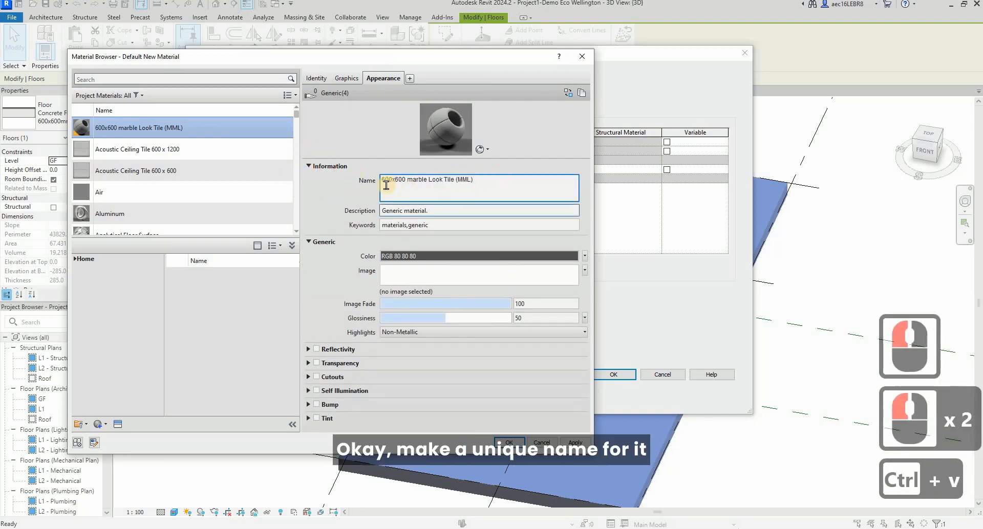
click(462, 207)
drag(460, 194, 317, 183)
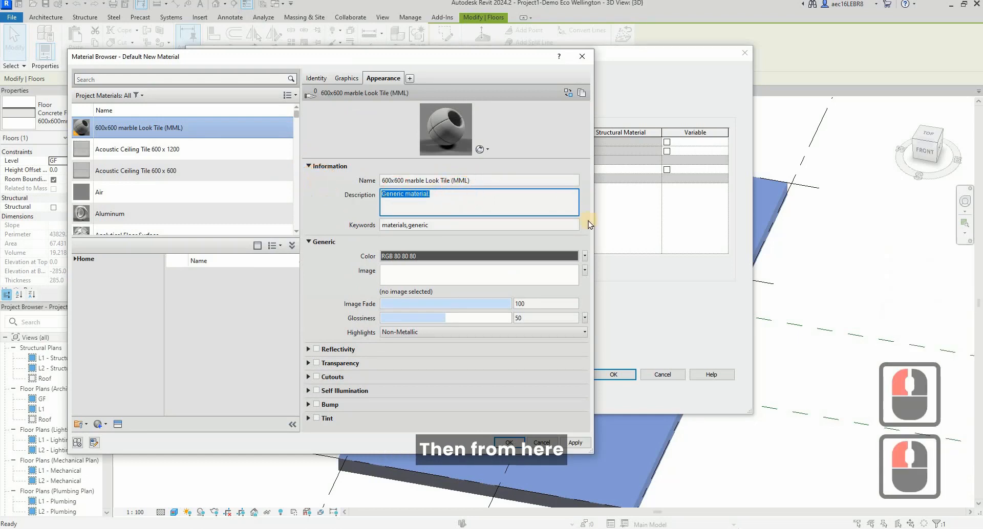
text(600x600 marble Look Tile (MML))
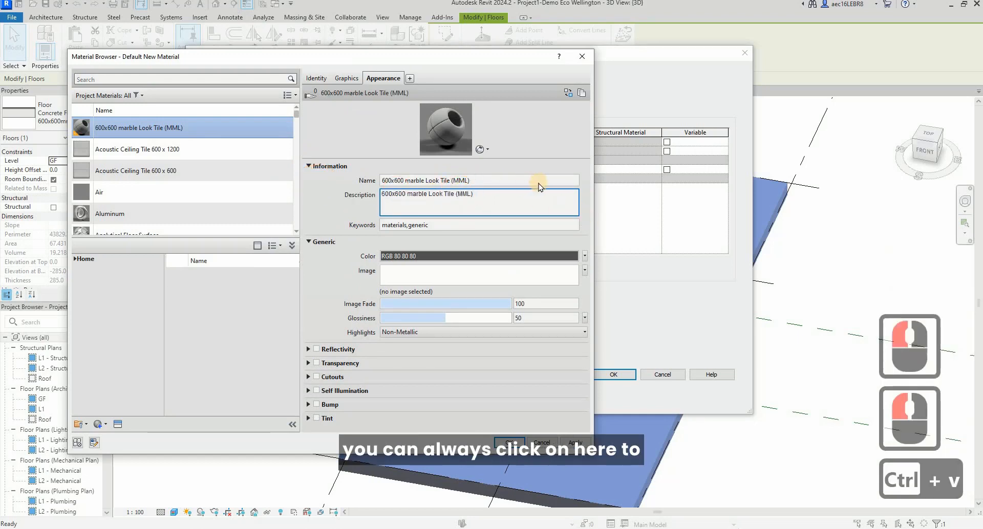
click(332, 185)
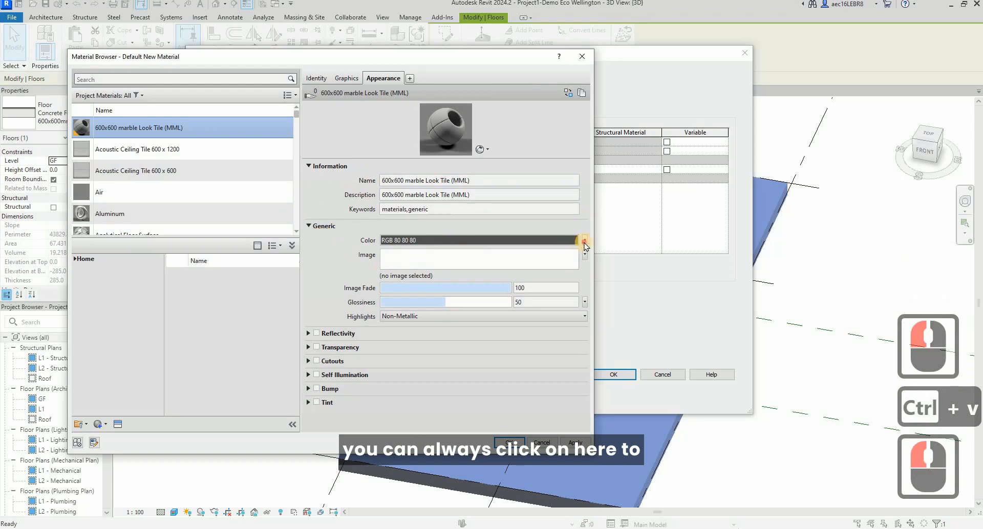
click(585, 240)
click(471, 240)
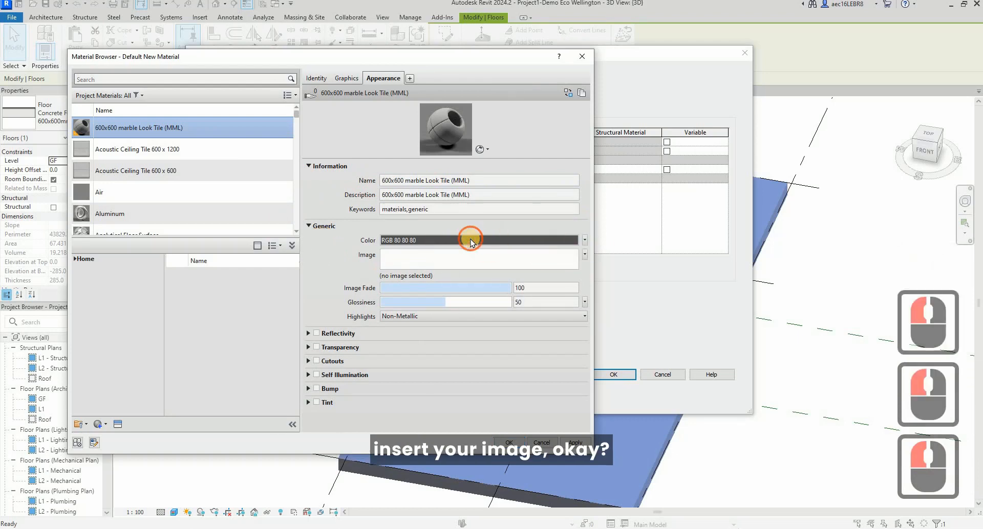
click(443, 155)
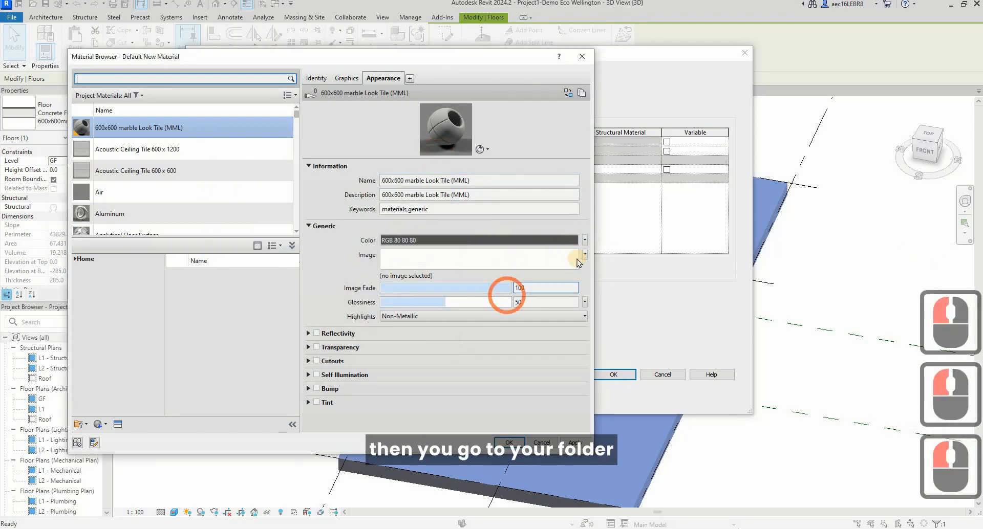
Load Tile - MML.jpg from the desktop's Material folder as the appearance asset's generic image.
click(584, 256)
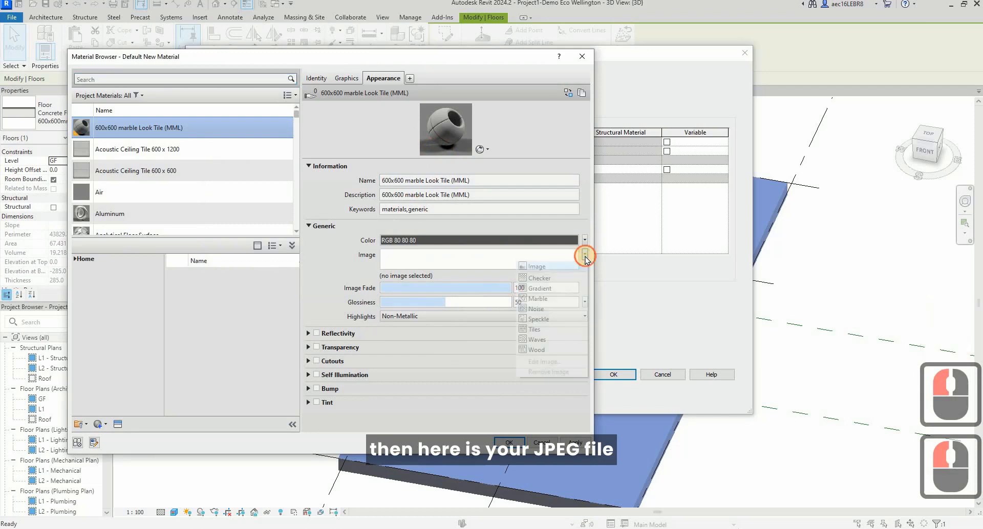
click(568, 265)
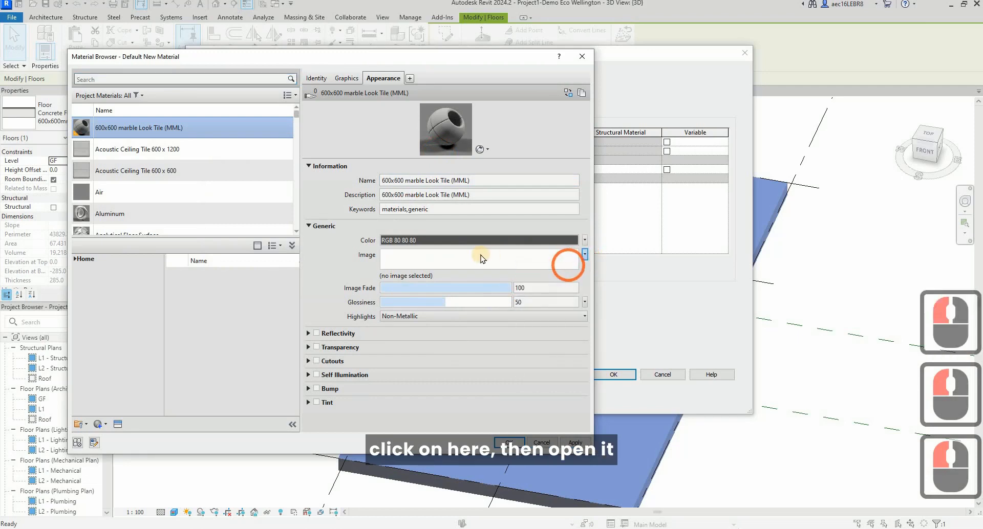
click(481, 258)
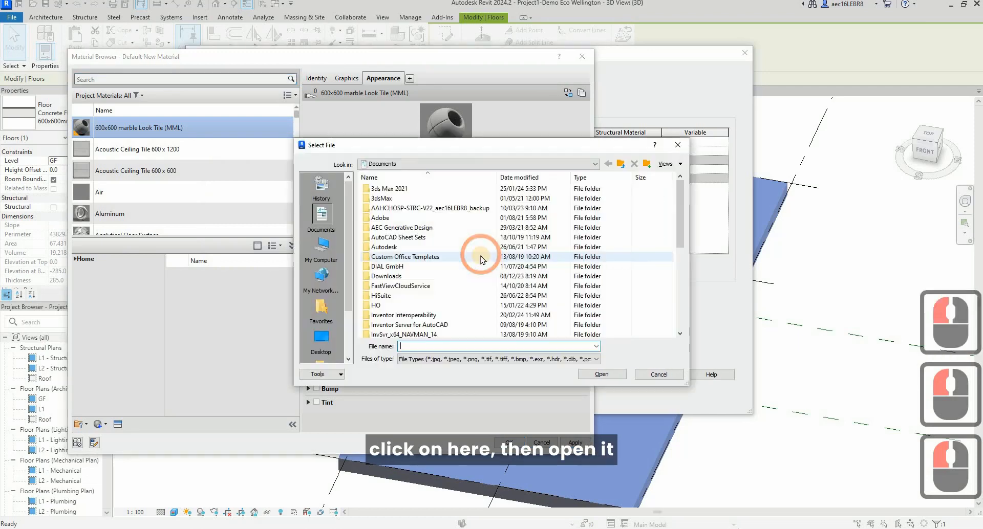
click(328, 342)
double_click(460, 220)
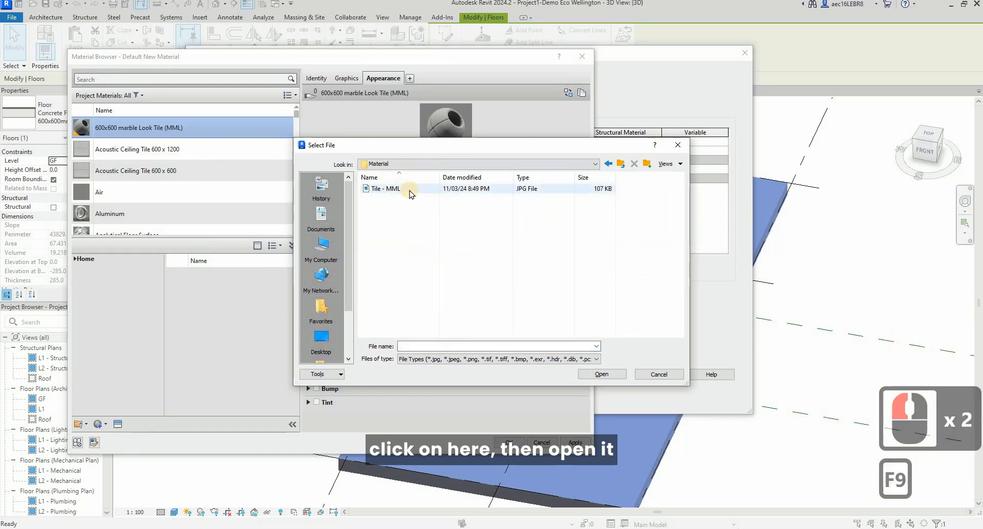
click(386, 189)
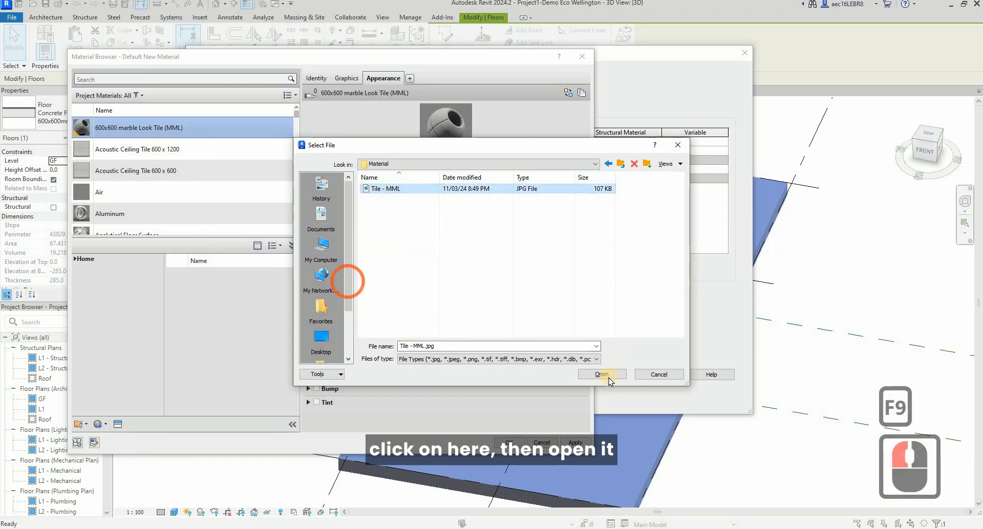
click(603, 374)
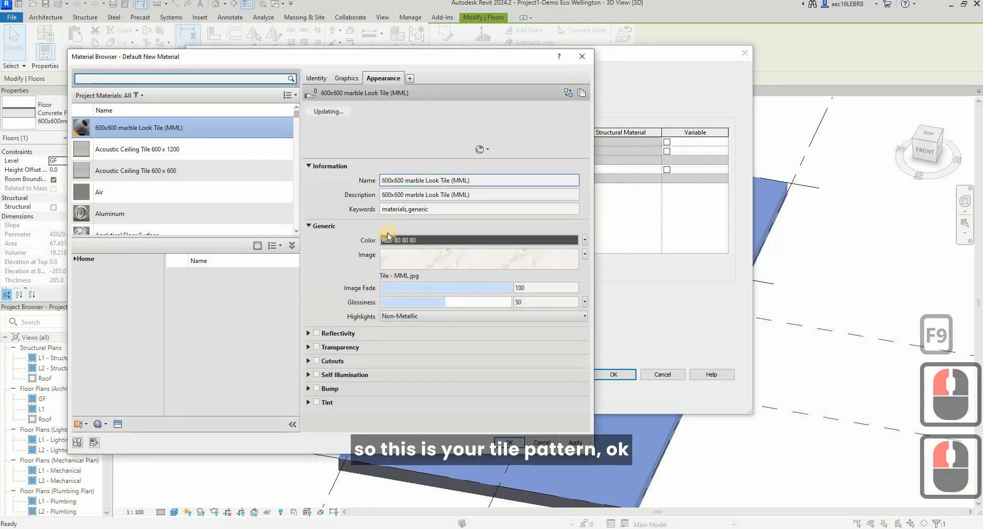
Inspect the scale and sample size settings of the Tile - MML.jpg image in the Texture Editor.
click(585, 256)
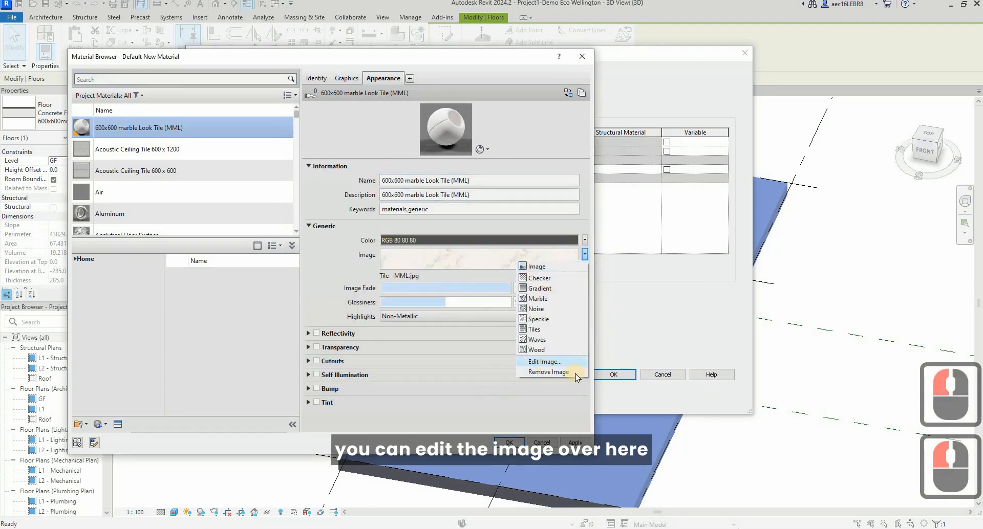
click(556, 362)
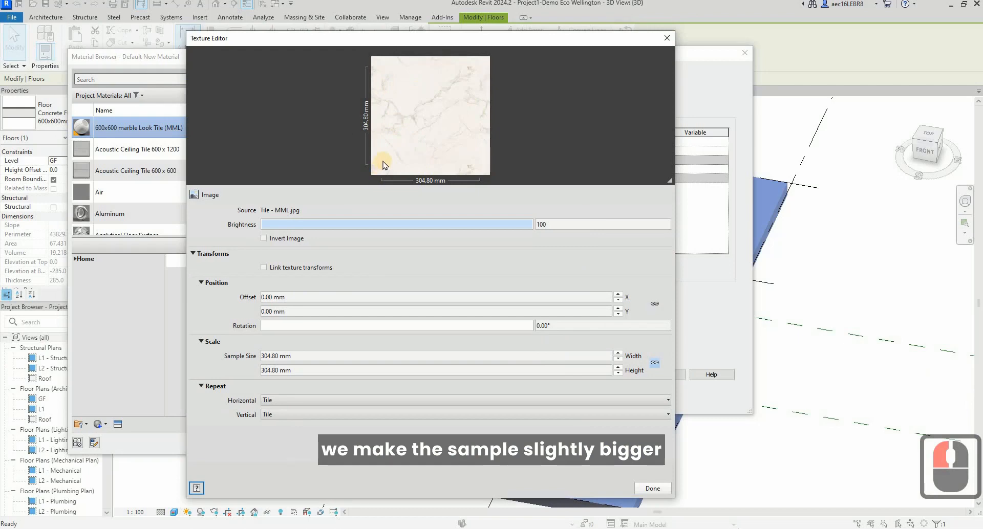
click(307, 354)
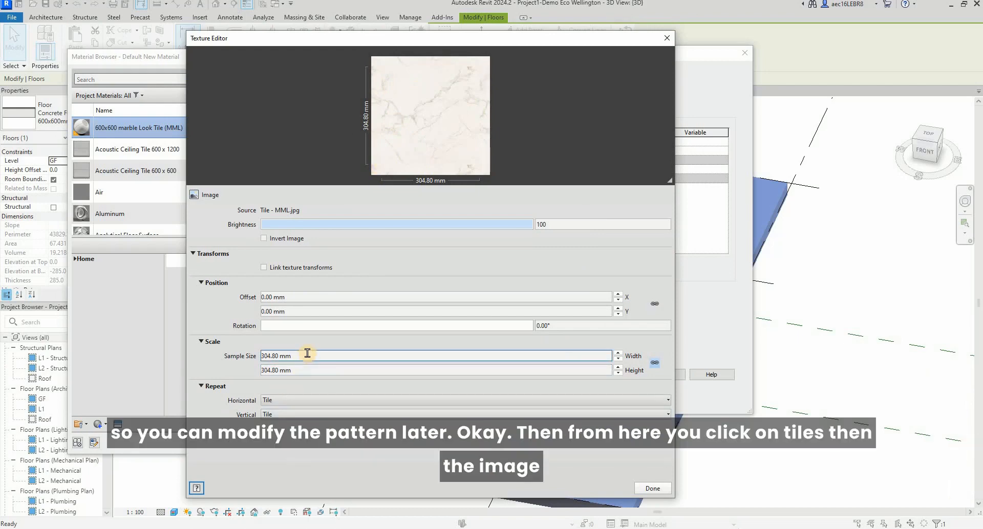
double_click(307, 354)
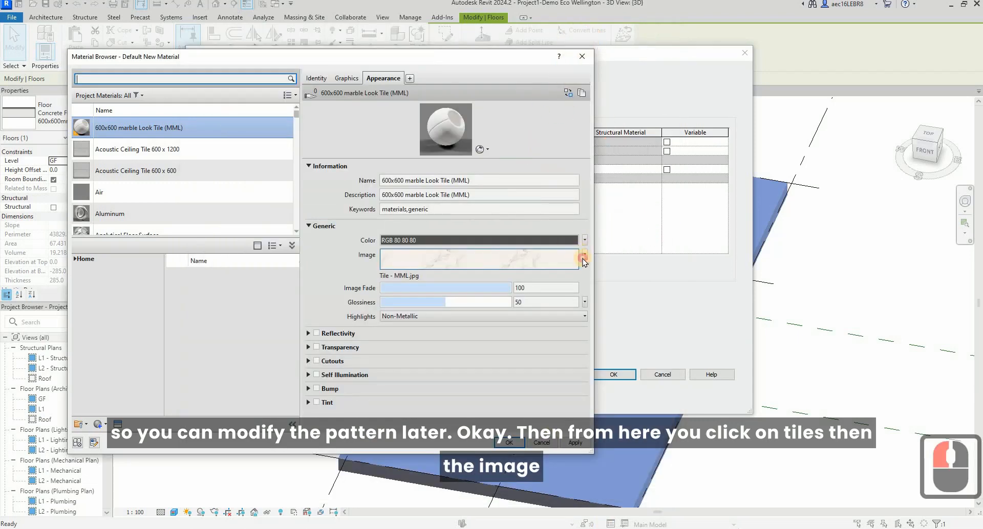
Replace the appearance asset's generic image with the Tiles texture.
click(582, 258)
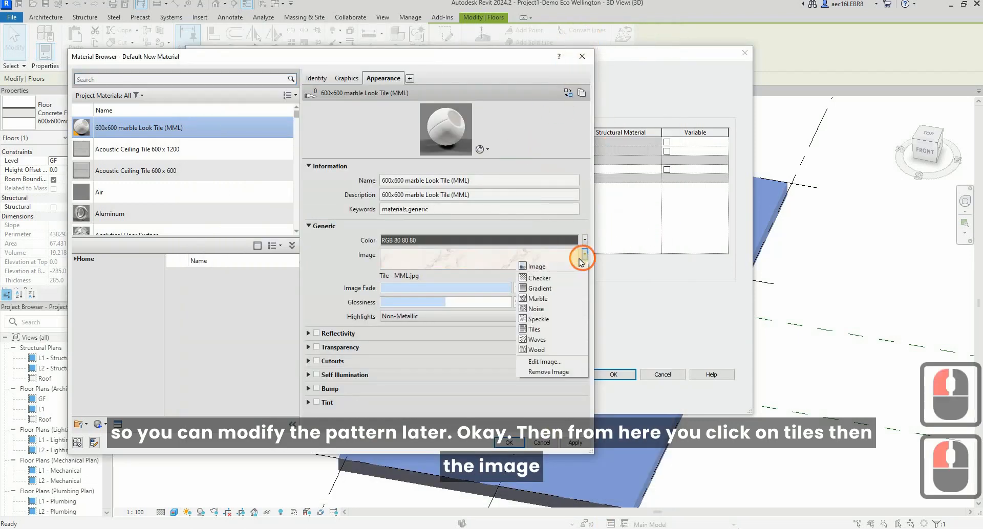
click(554, 332)
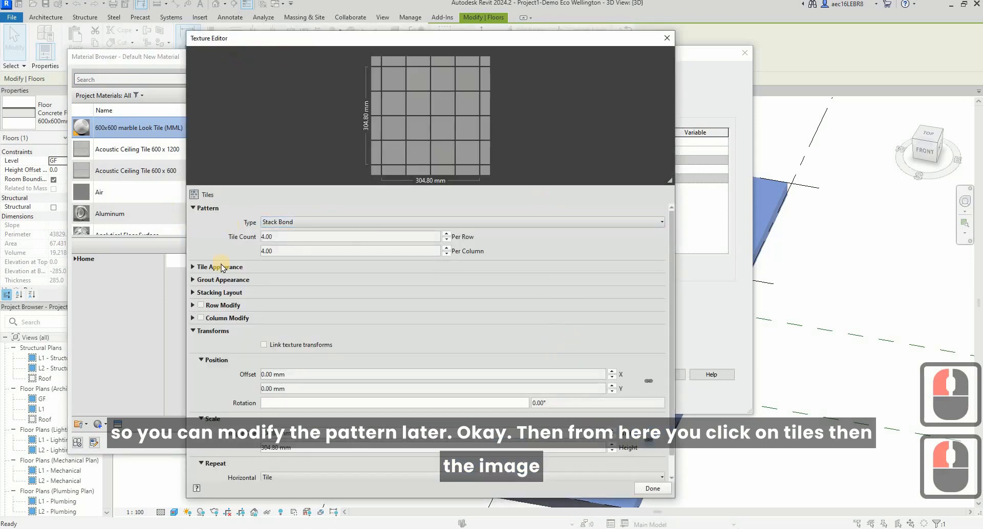
click(193, 195)
click(204, 253)
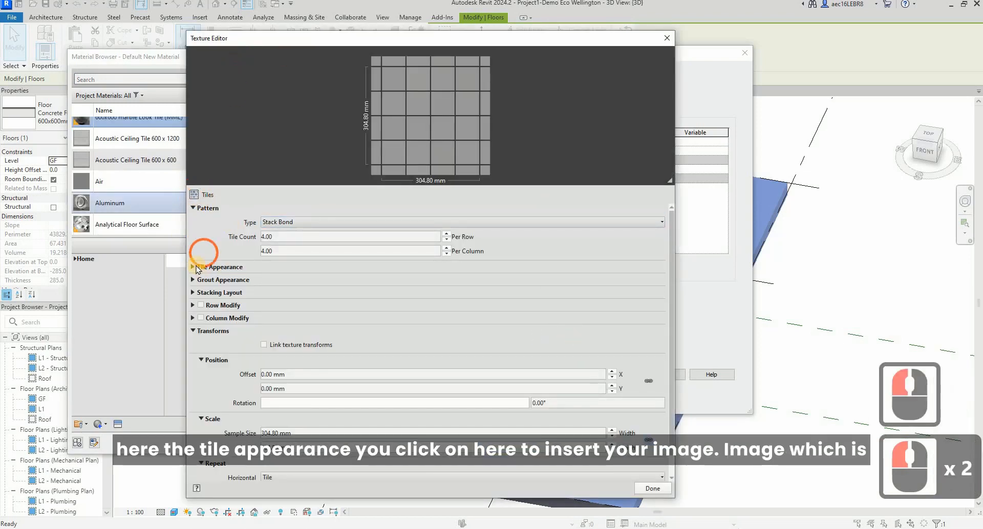
Switch the tile appearance from a colour to an image and load Tile - MML.jpg from the Material folder.
click(193, 266)
click(374, 283)
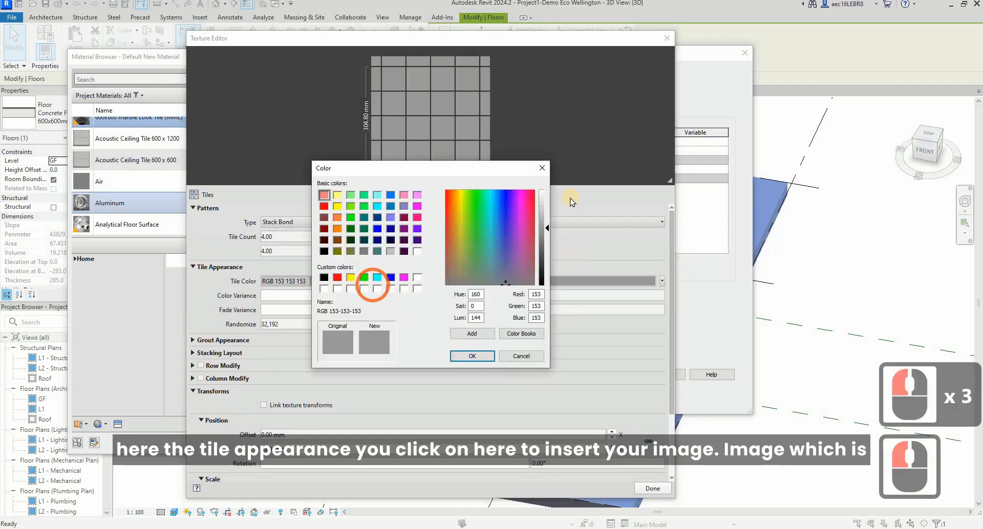
click(586, 227)
click(661, 281)
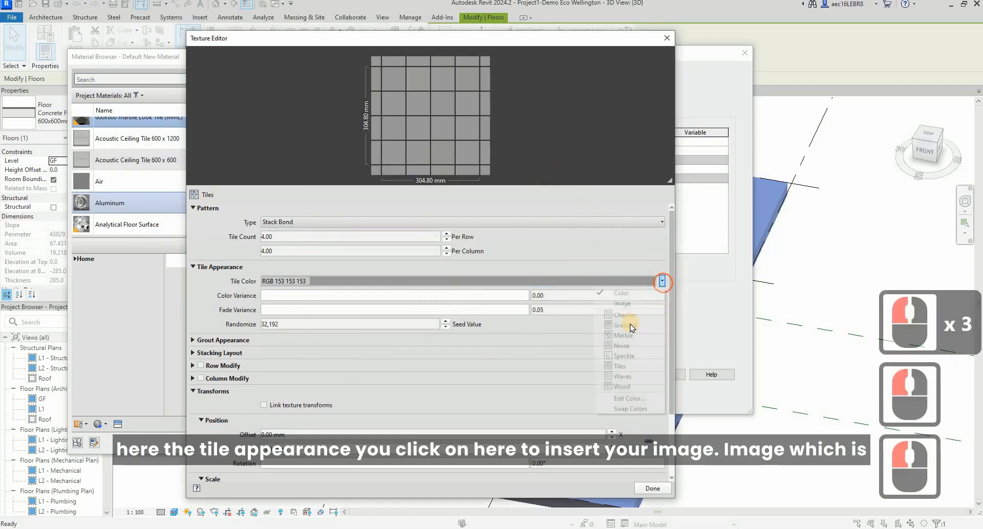
click(632, 304)
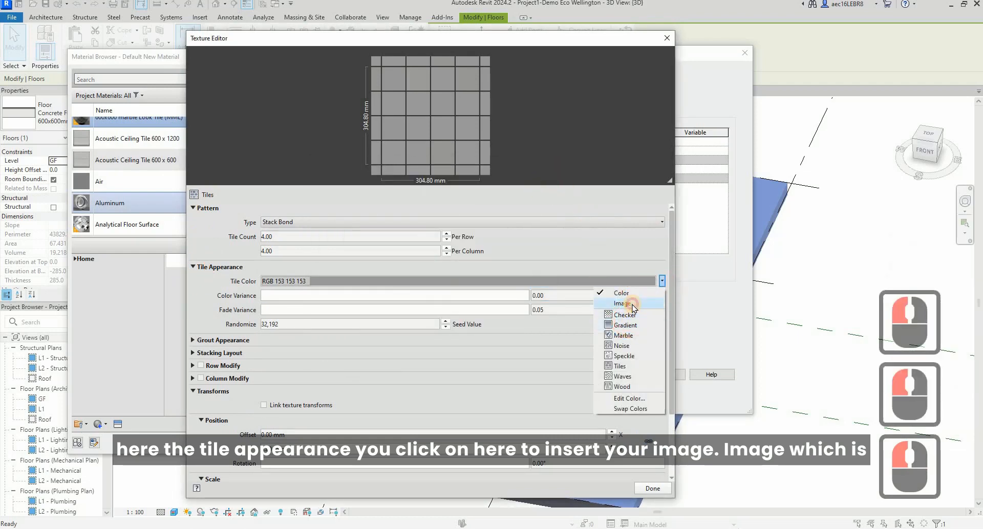
click(385, 188)
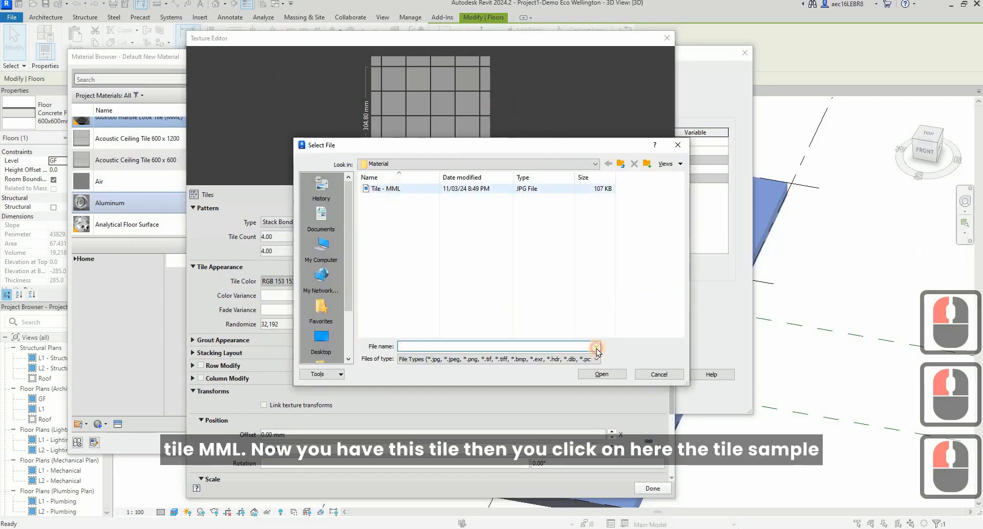
double_click(602, 374)
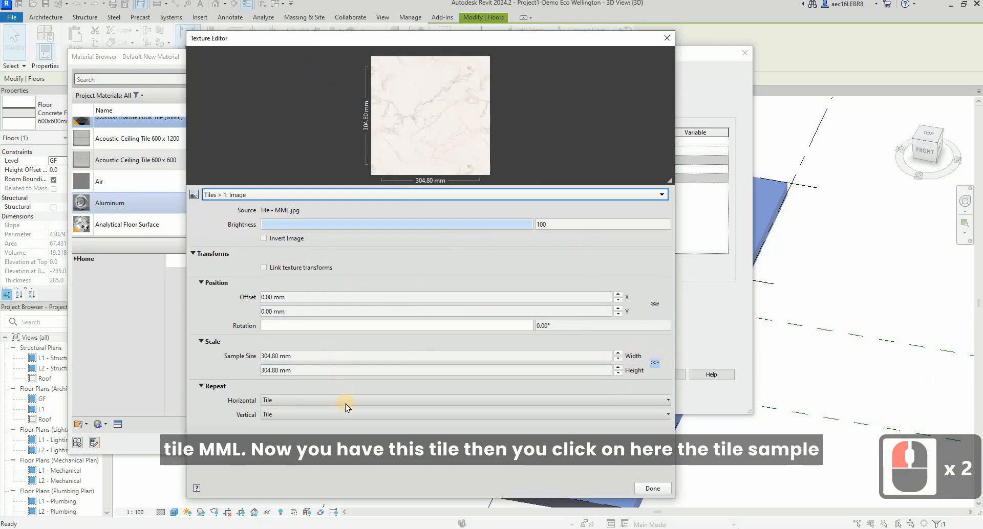
Set the Tile - MML.jpg image's sample size to 2400 mm wide and high, and finish editing the texture.
click(312, 358)
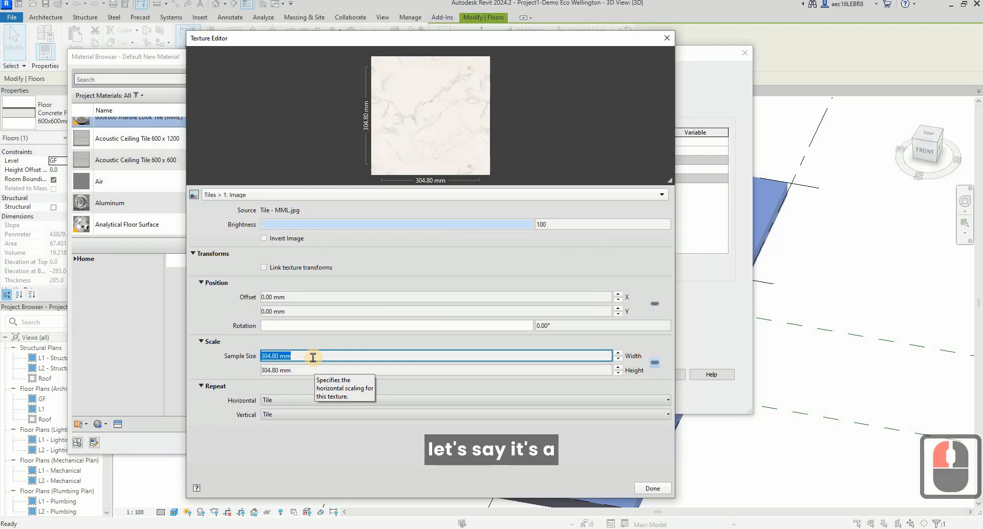
text(2)
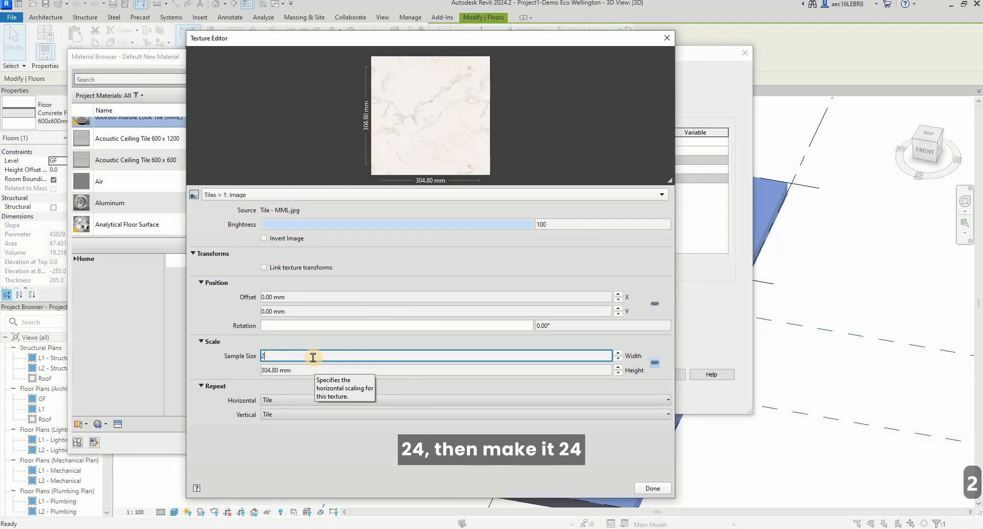
key(BackSpace)
text(2400)
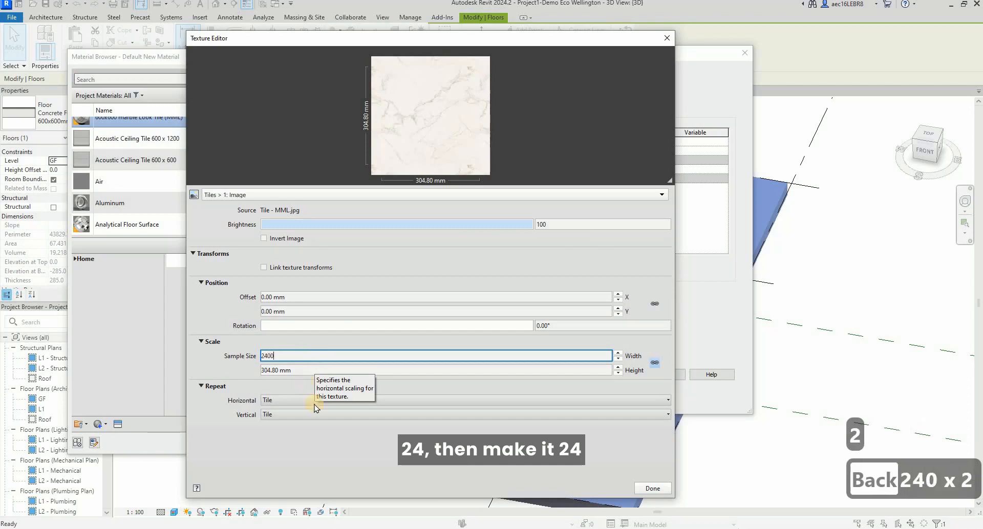
click(332, 459)
click(318, 367)
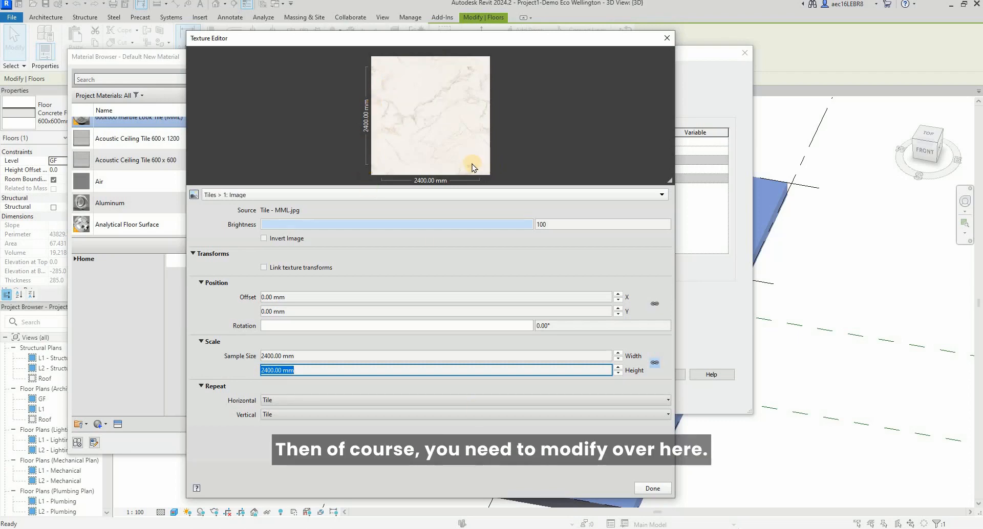
click(653, 490)
Reopen the Tiles texture and set its own sample size to 2400 mm in width and height.
click(483, 262)
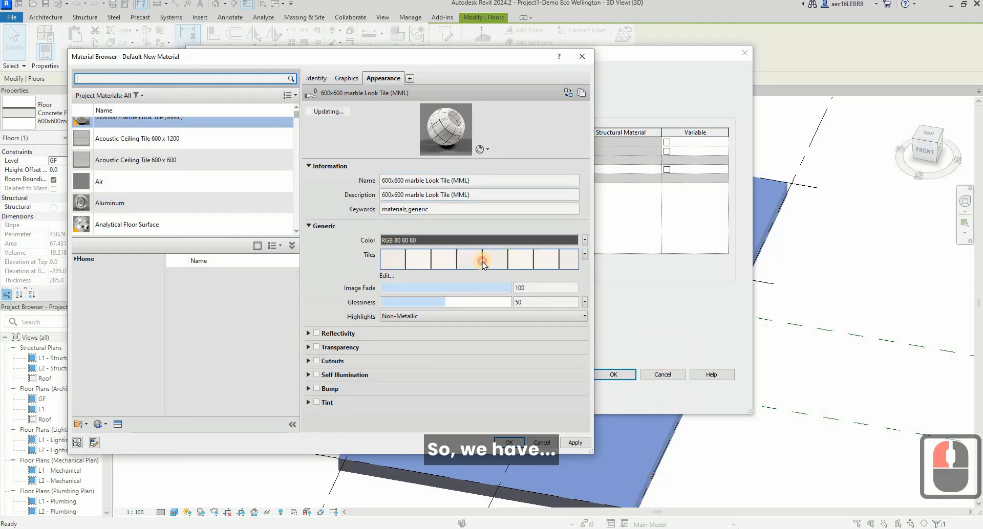
click(489, 261)
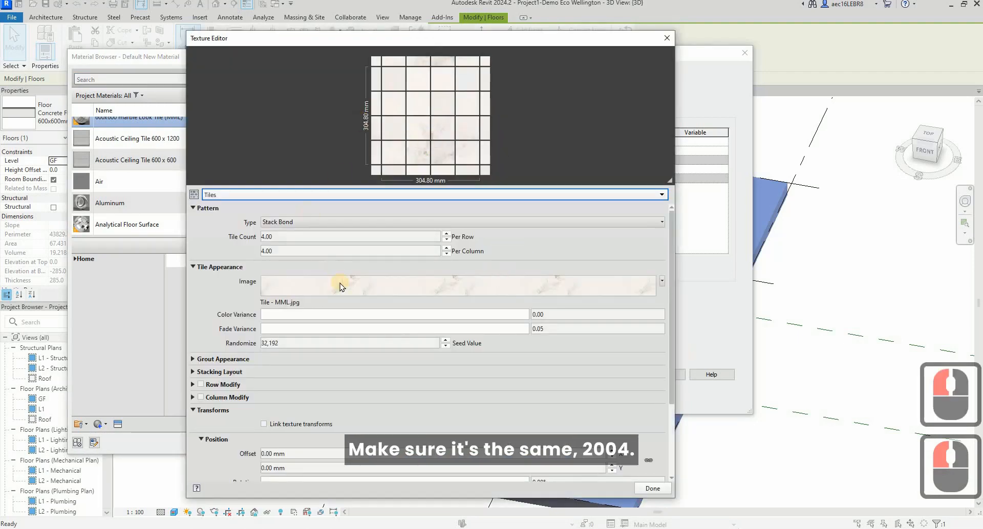
double_click(293, 237)
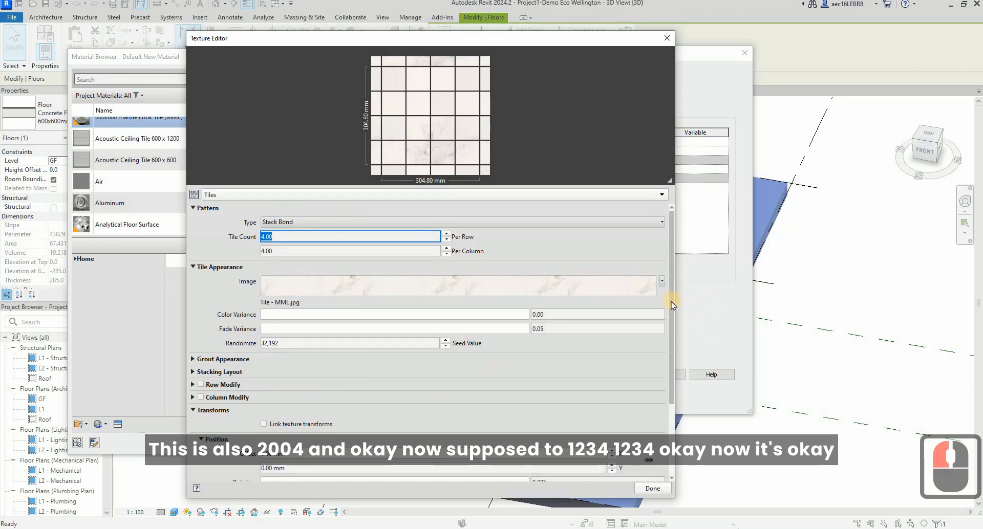
click(665, 433)
double_click(308, 412)
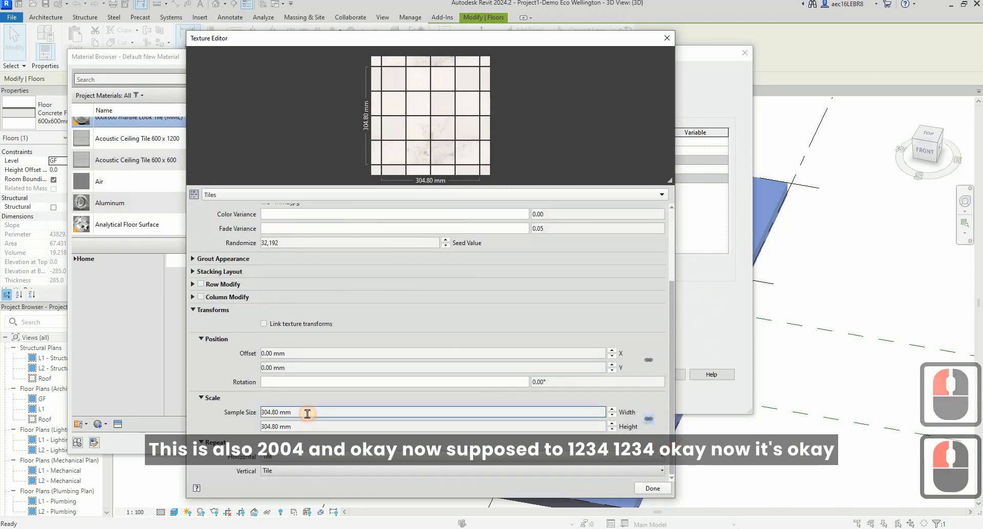
text(2400)
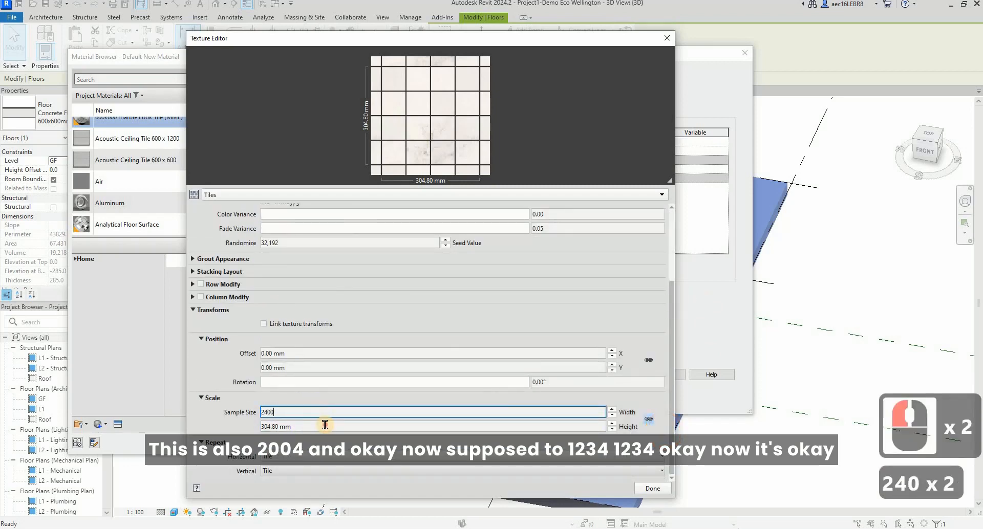
click(324, 425)
drag(325, 425, 210, 427)
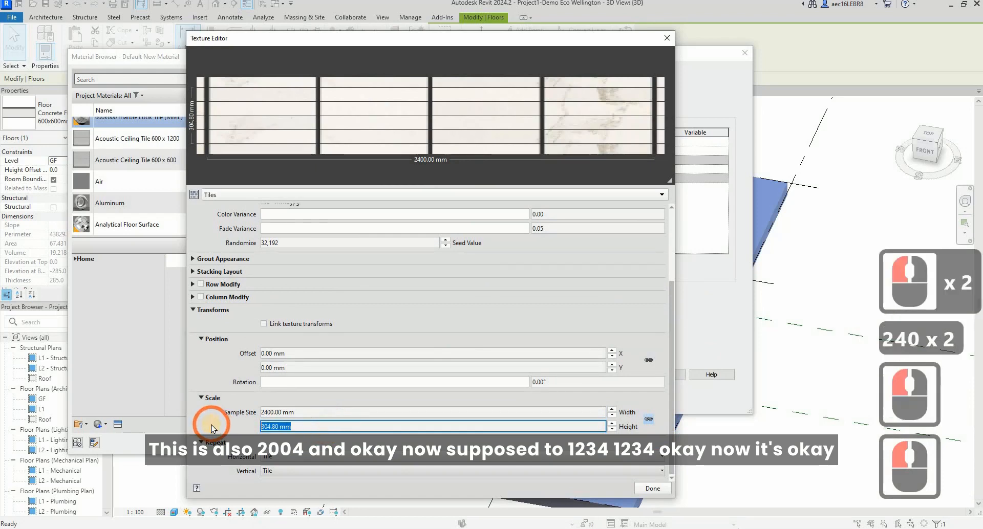
text(2400)
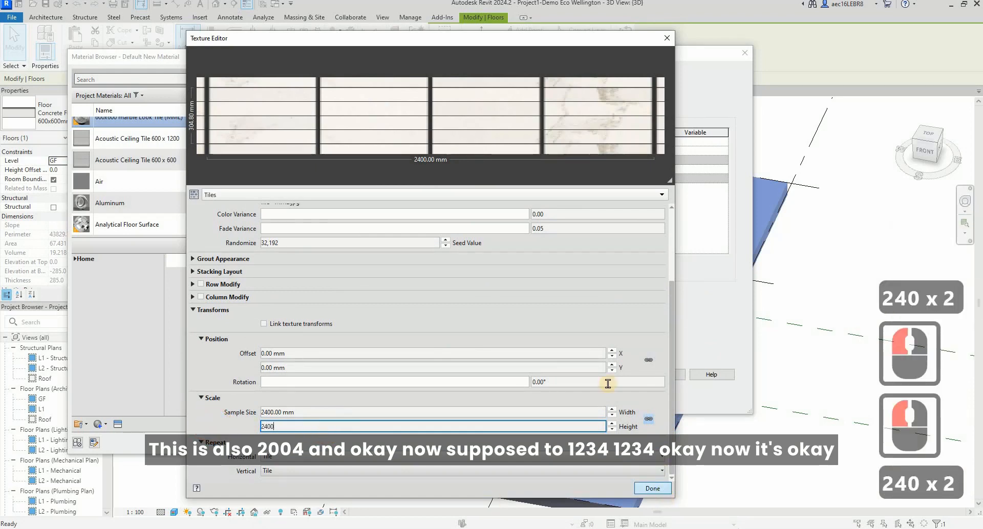
click(432, 412)
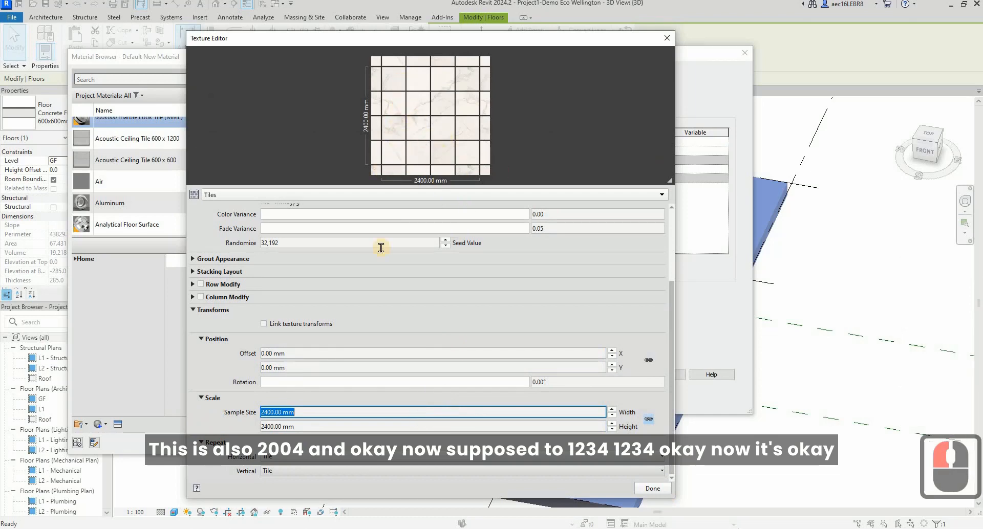
Lighten the grout colour of the Tiles texture to RGB 229 229 229.
click(193, 259)
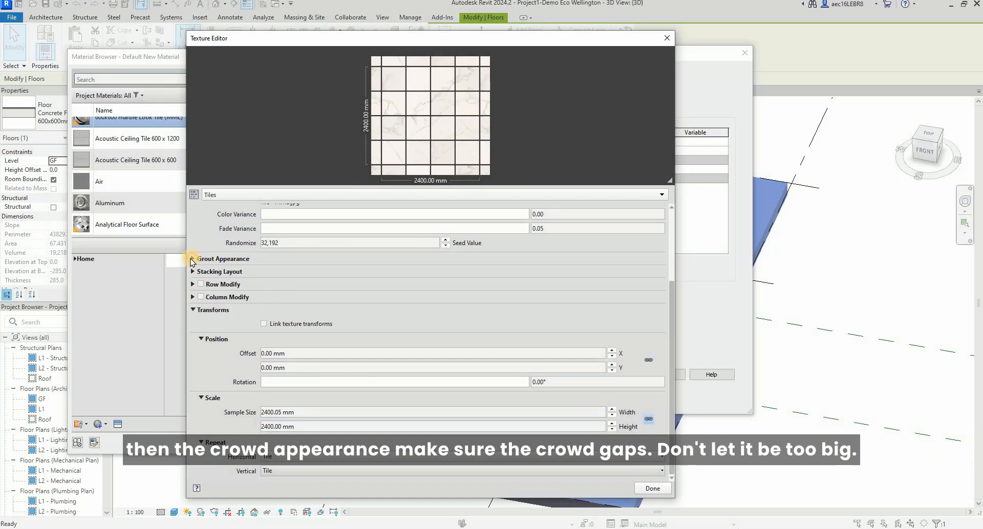
click(290, 275)
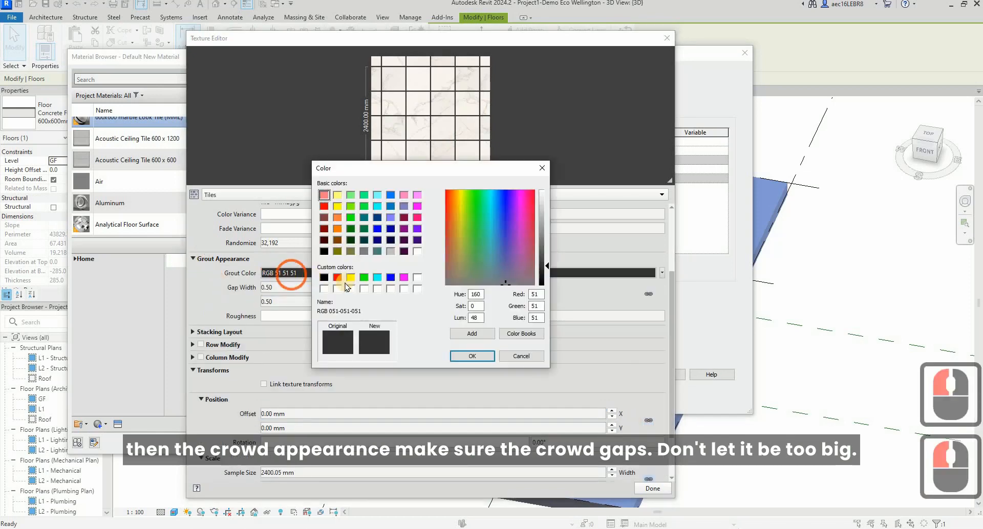
click(551, 265)
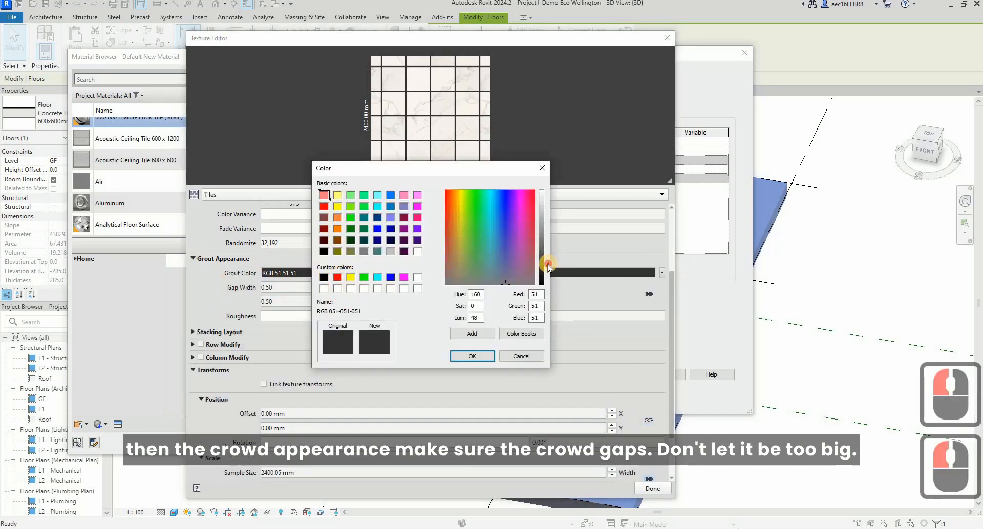
drag(549, 208, 549, 201)
click(461, 355)
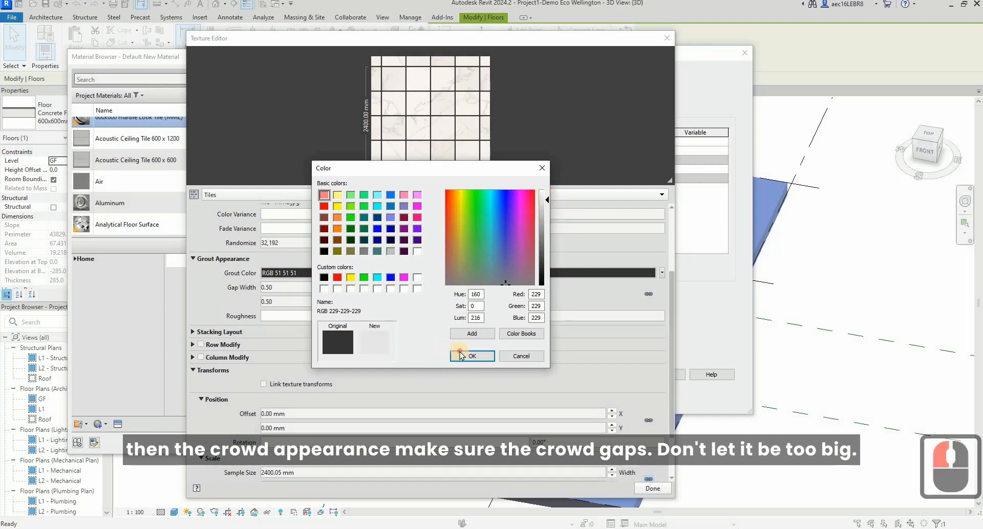
Set the grout gap width to 0.2 both horizontally and vertically, and finish editing the Tiles texture.
click(284, 286)
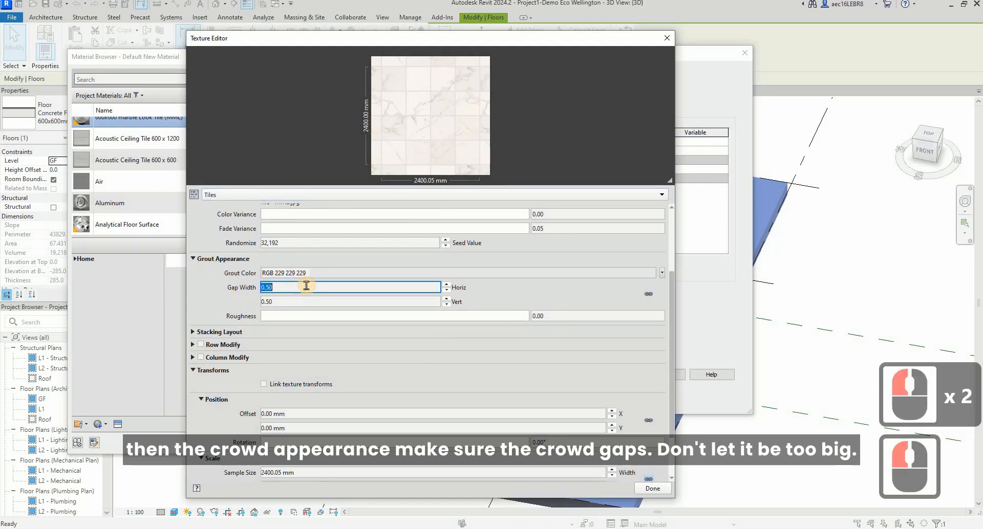
text(0.2)
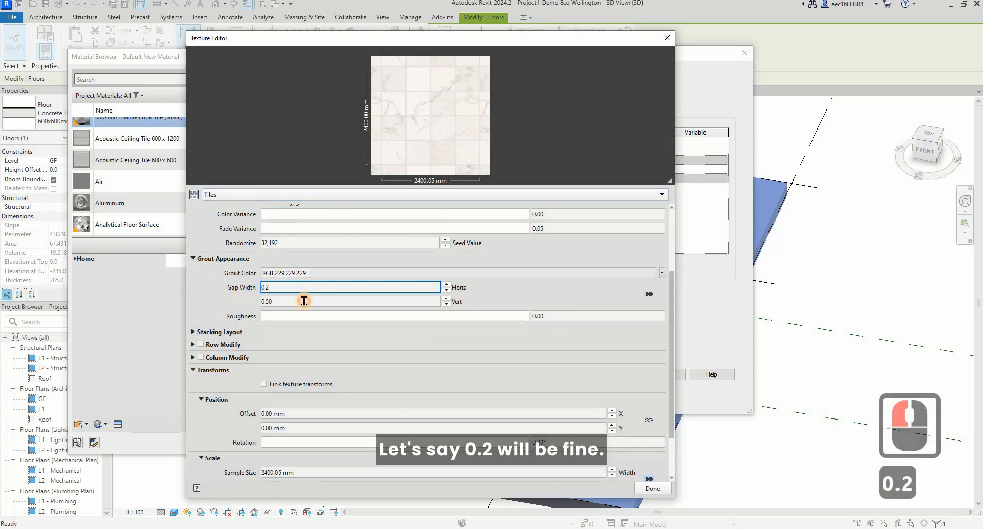
click(304, 301)
text(0.2)
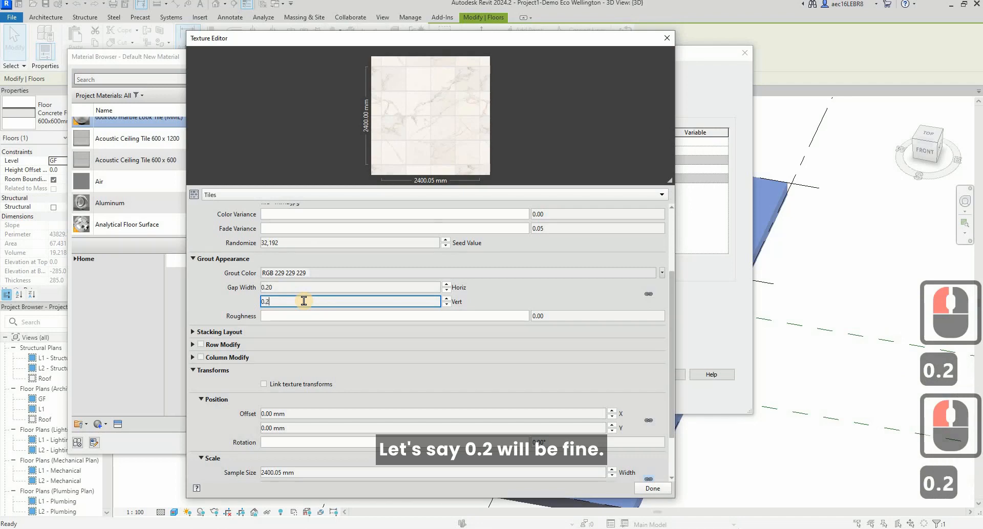
click(303, 287)
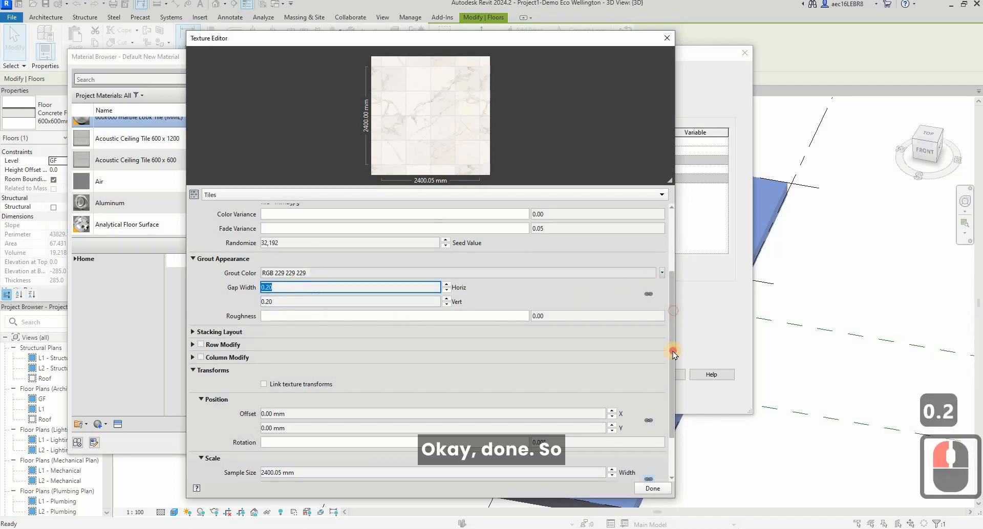
drag(673, 311, 673, 351)
drag(672, 299, 672, 246)
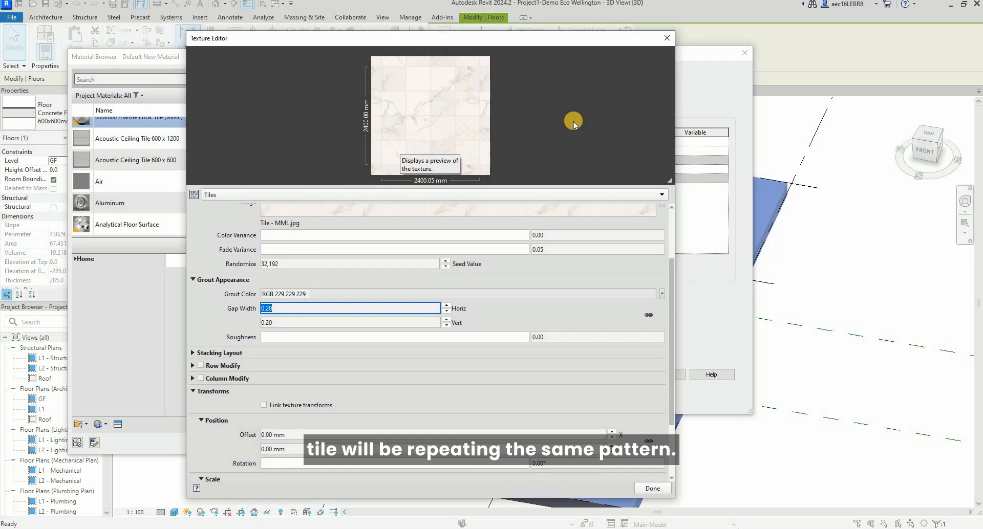
click(657, 490)
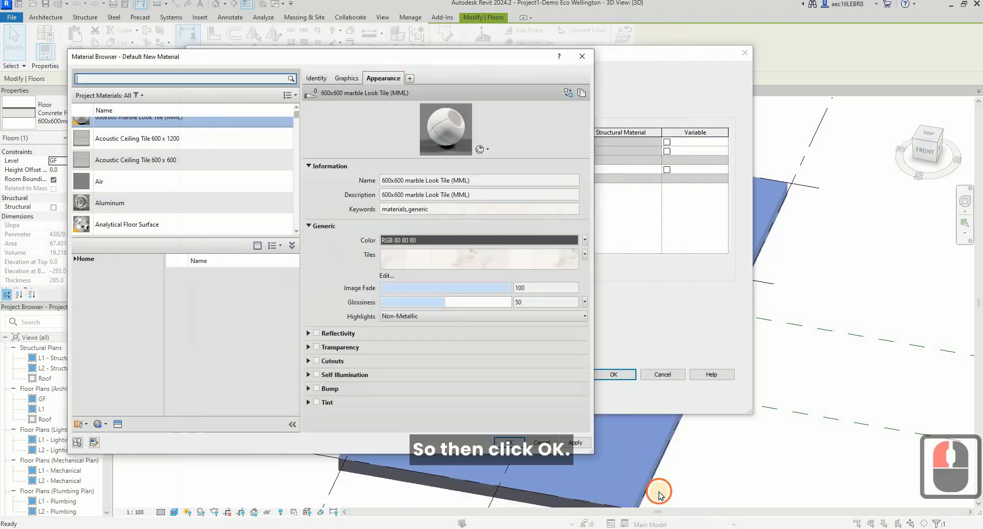
Enable reflectivity for the marble tile appearance and reduce its direct reflectivity to 6.
click(445, 303)
click(317, 334)
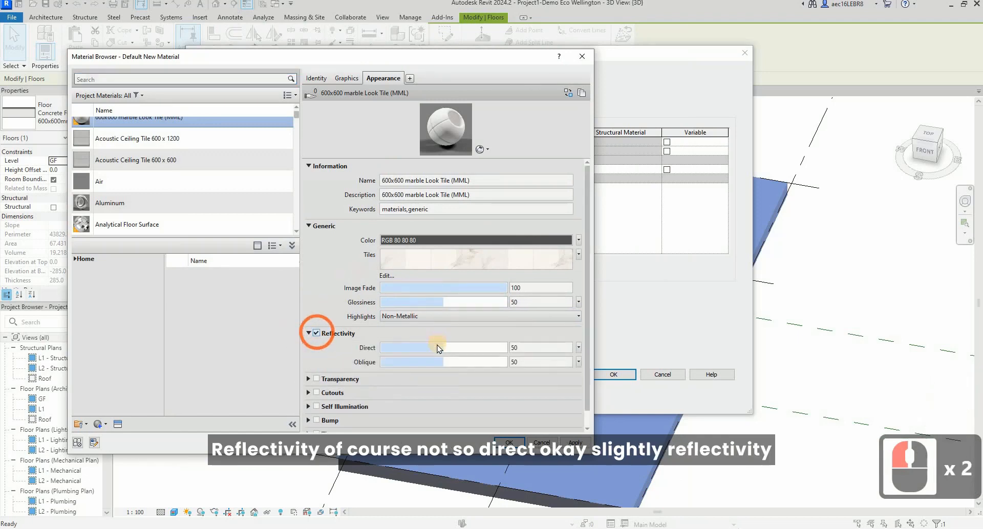
click(439, 348)
click(392, 353)
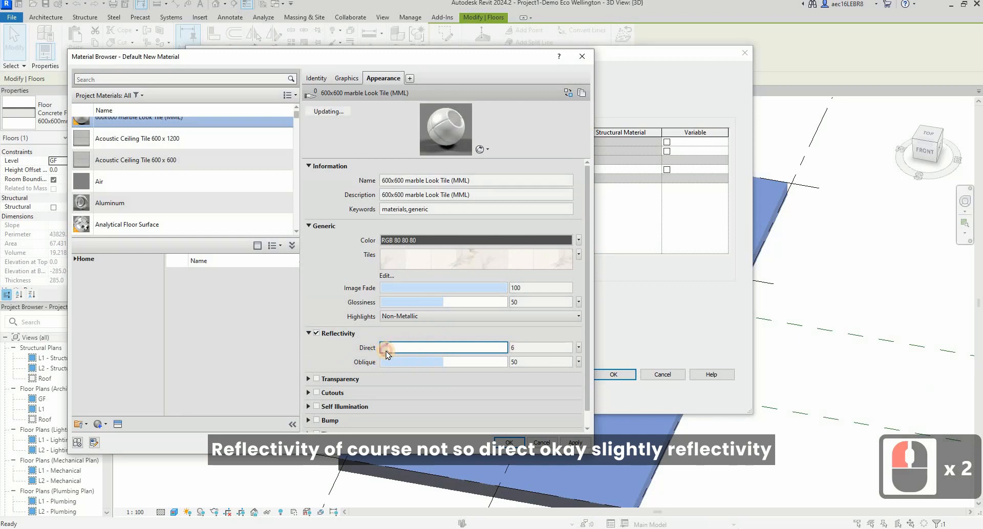
Lower the marble tile appearance's glossiness to 39 and apply the material changes.
click(436, 301)
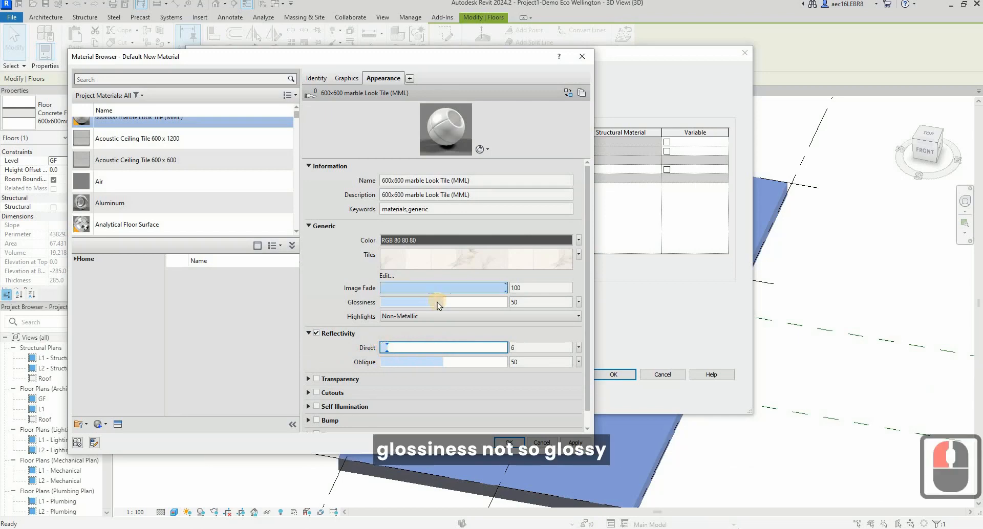
click(425, 303)
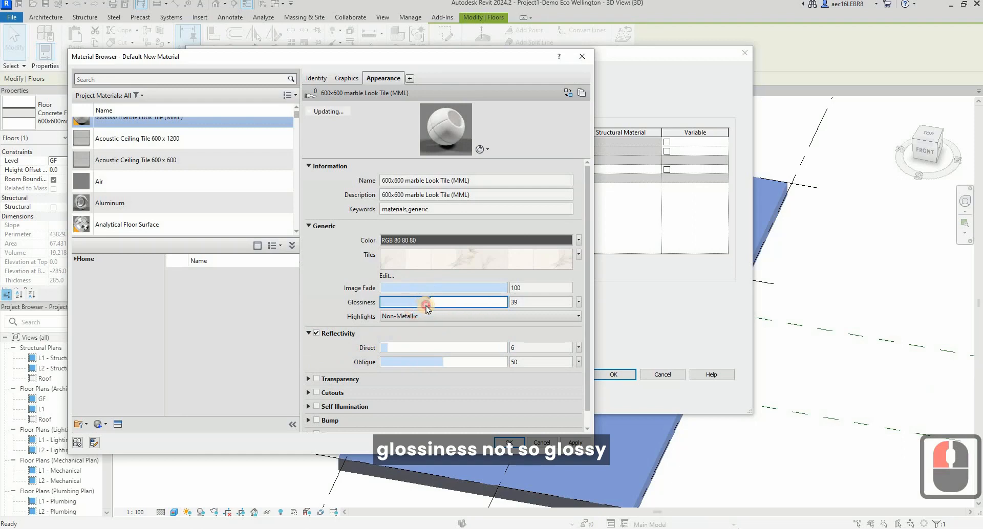
click(570, 442)
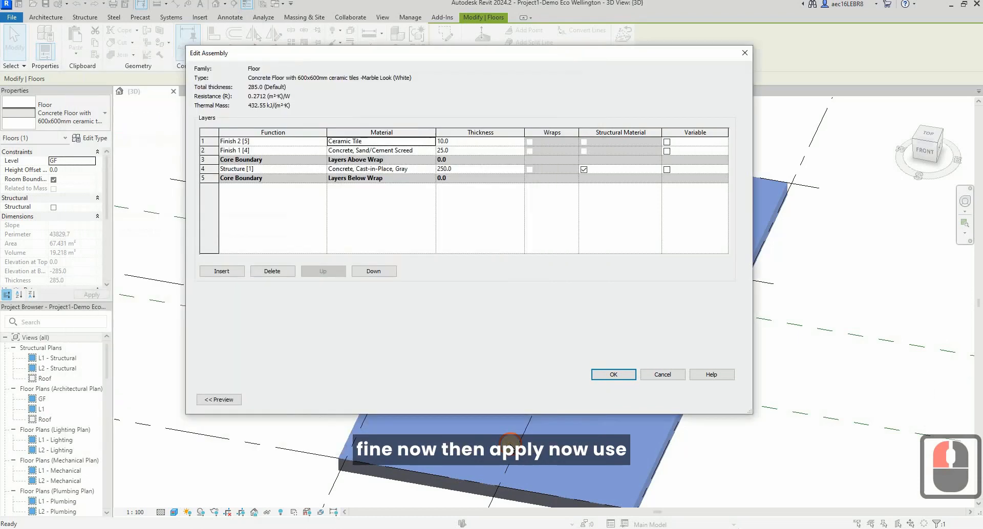
Accept the marble tile material, the floor's layer assembly and the type properties, and deselect the floor.
click(509, 443)
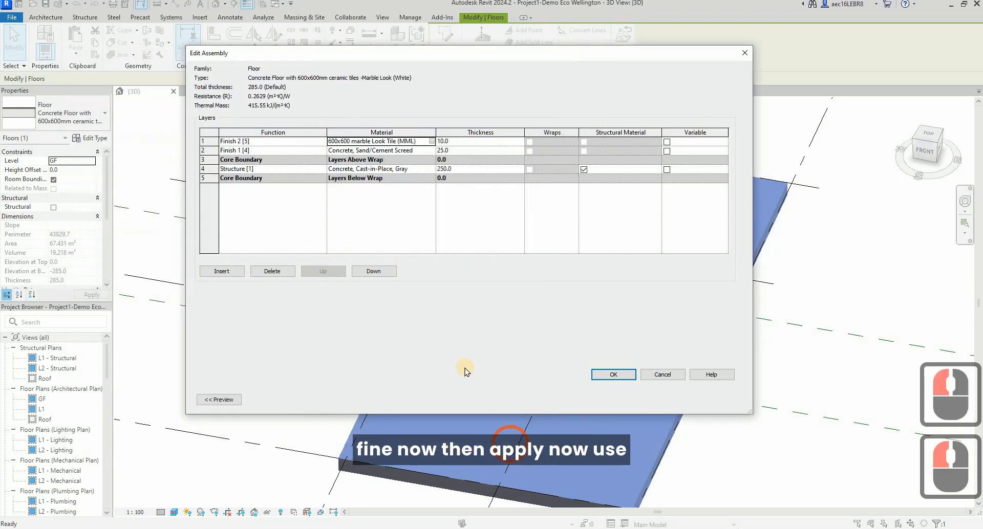
click(613, 374)
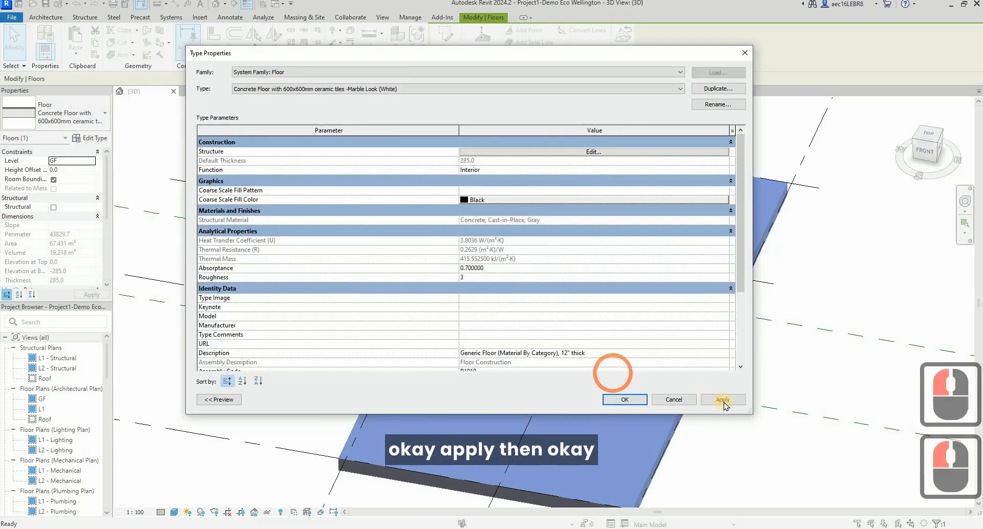
click(626, 399)
click(776, 297)
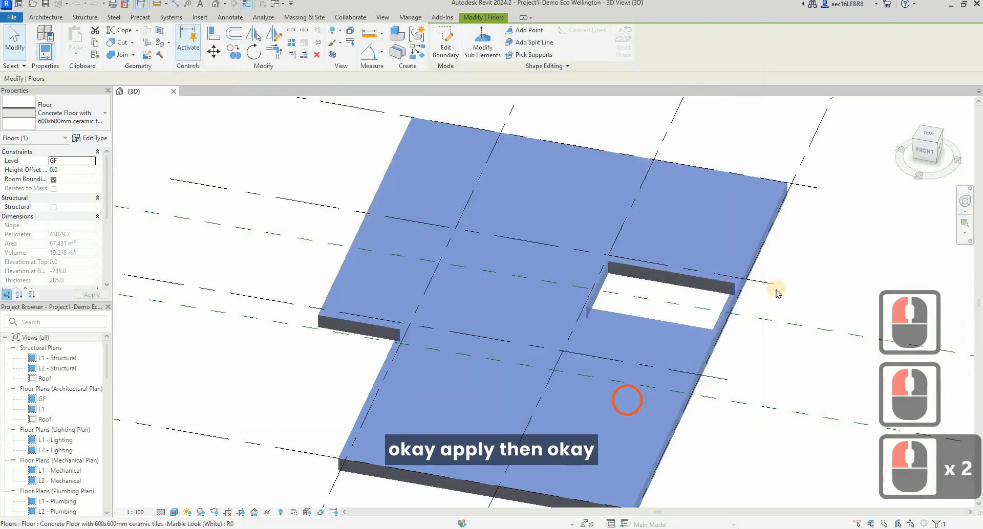
click(813, 272)
Examine the marble tile pattern on the floor surface up close and from a wider 3D viewpoint.
scroll(527, 325, up, 10)
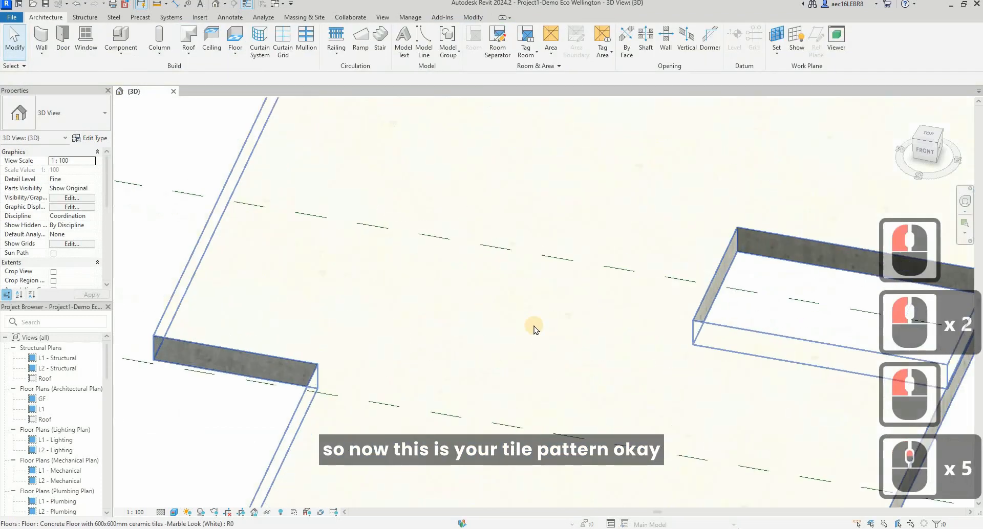
scroll(559, 373, down, 4)
scroll(561, 379, down, 3)
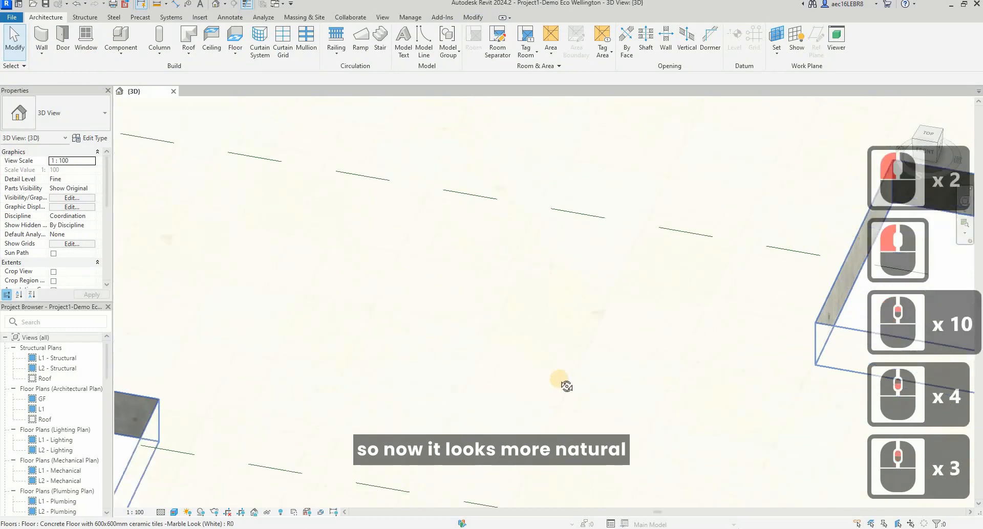
shift+middle_drag(560, 360, 459, 216)
scroll(468, 256, up, 2)
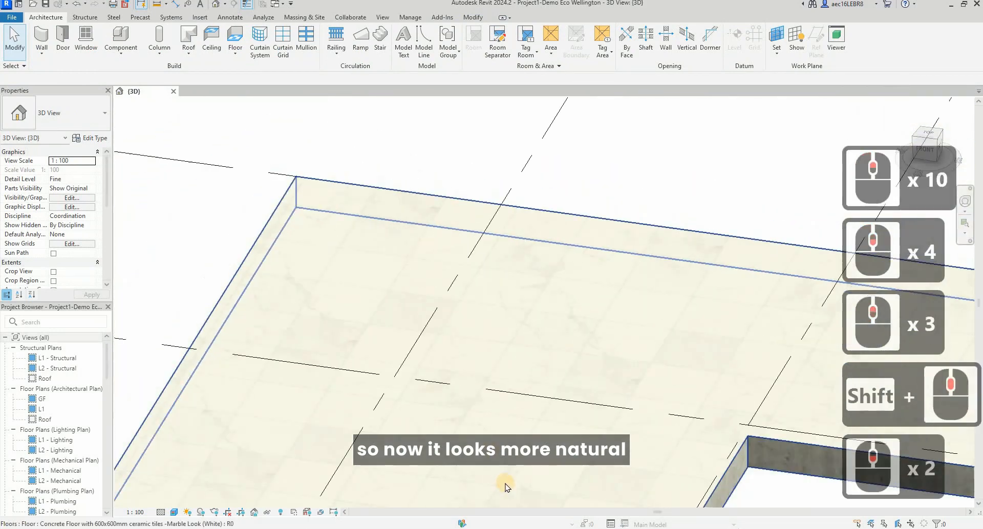
scroll(479, 305, up, 5)
scroll(480, 305, down, 9)
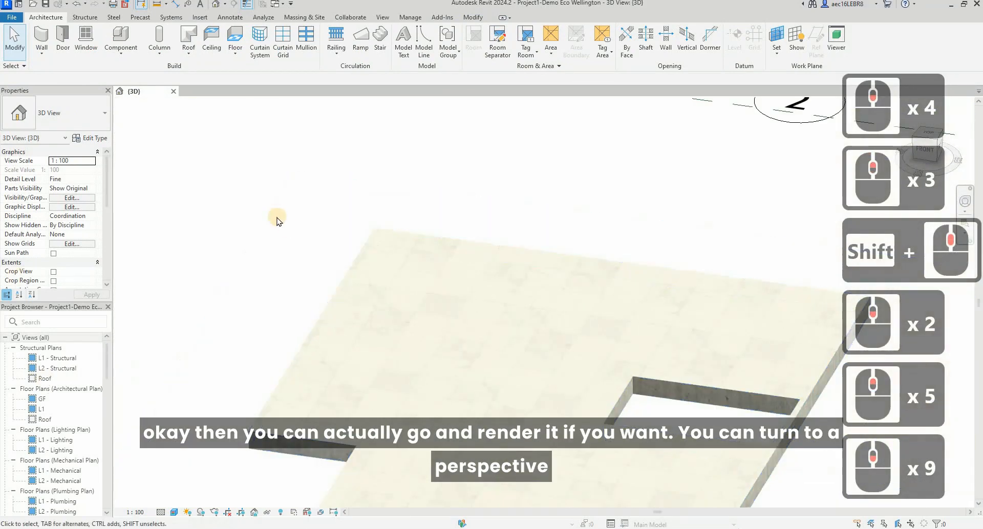
scroll(591, 299, up, 2)
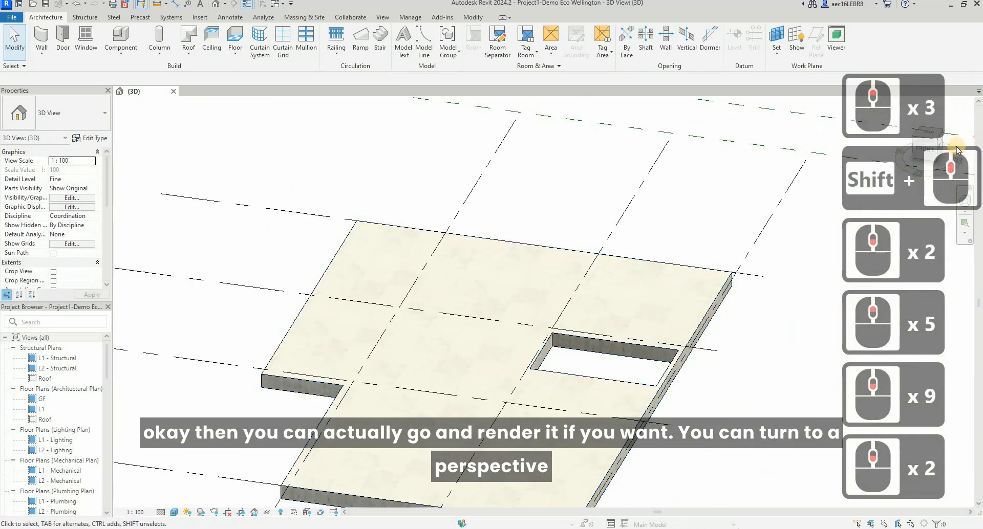
Switch the 3D view from orthographic to perspective and fit the whole layout in the view.
right_click(929, 141)
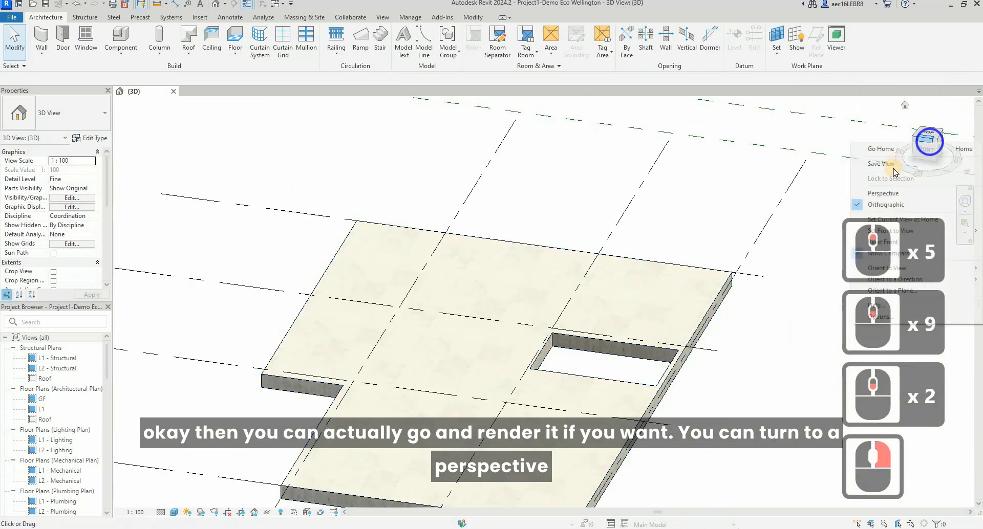
click(850, 193)
key(z)
key(Return)
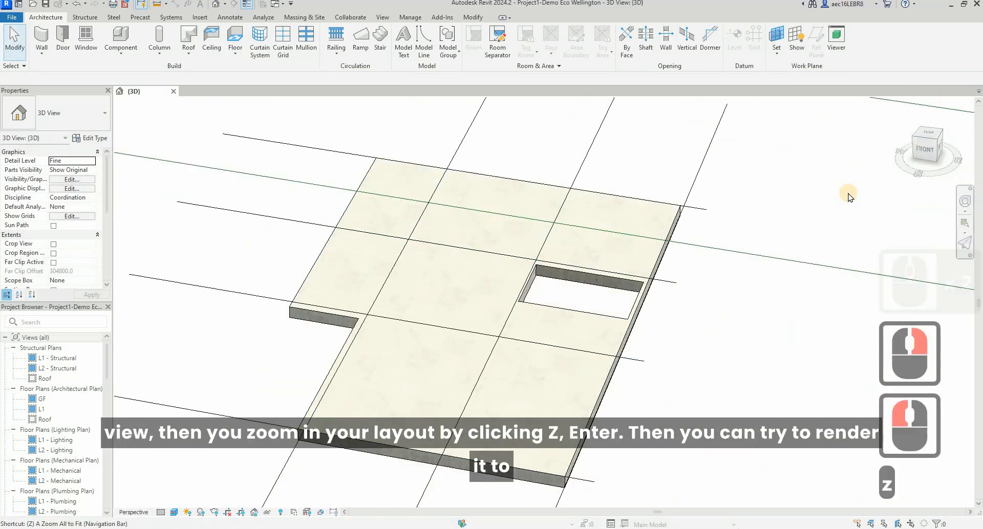
Open the rendering settings for a close perspective of the tiled floor and set the quality to Medium.
scroll(563, 297, up, 20)
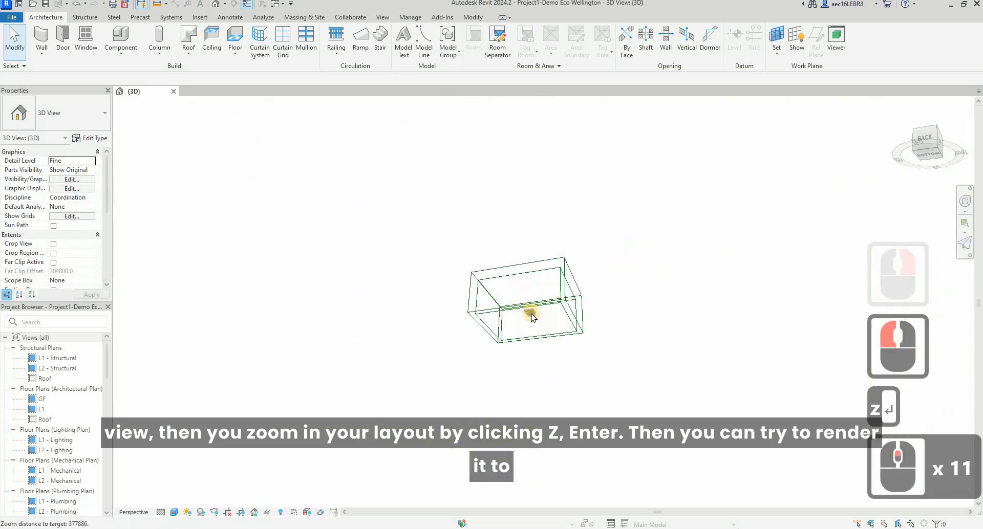
scroll(593, 296, up, 6)
shift+middle_drag(592, 296, 473, 335)
scroll(474, 335, up, 20)
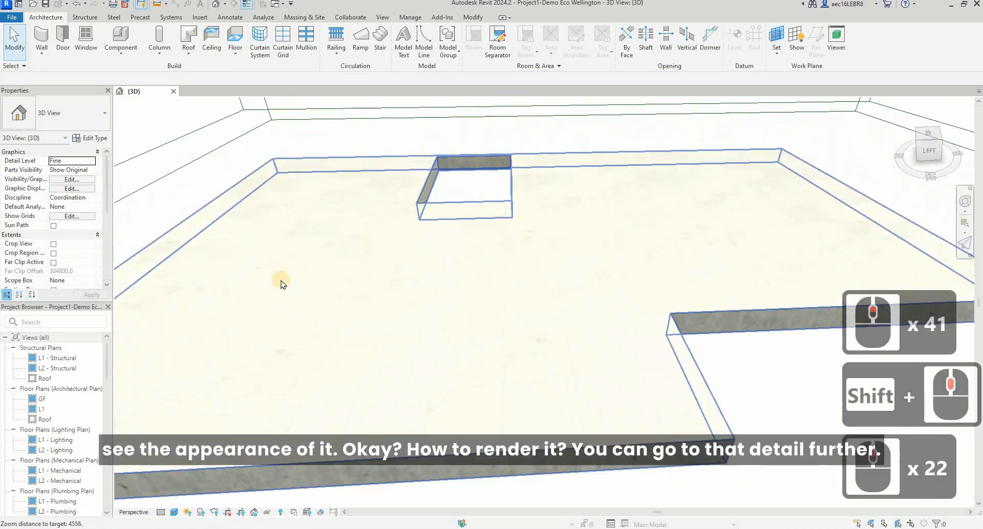
scroll(254, 344, up, 3)
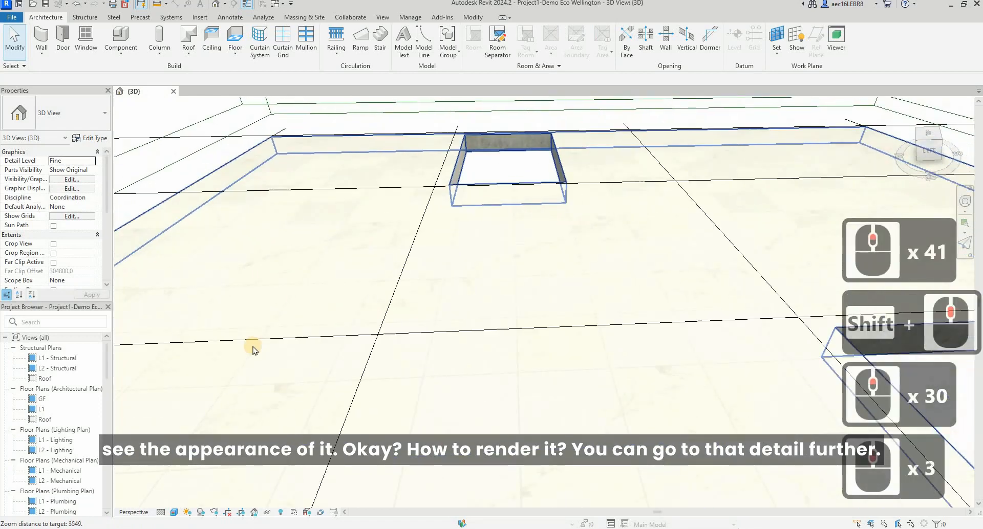
scroll(252, 347, up, 5)
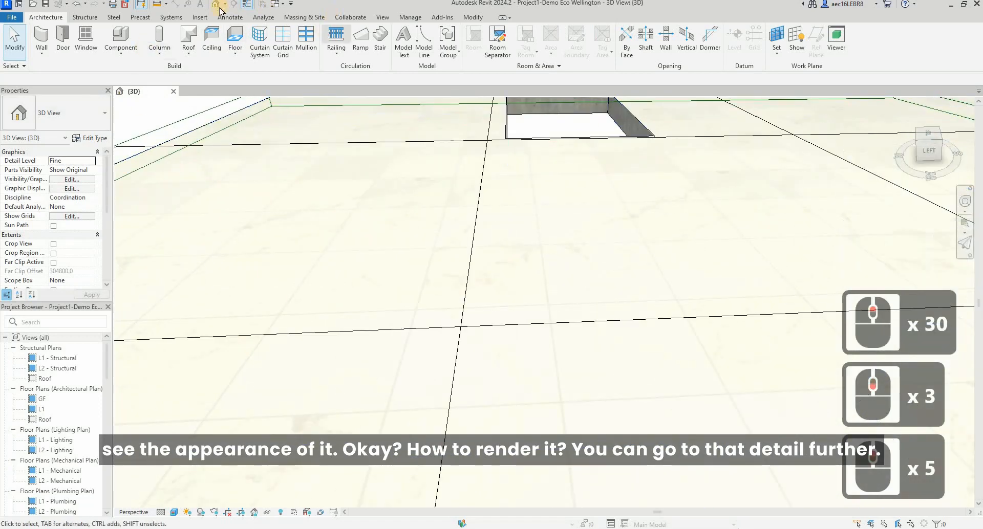
click(384, 18)
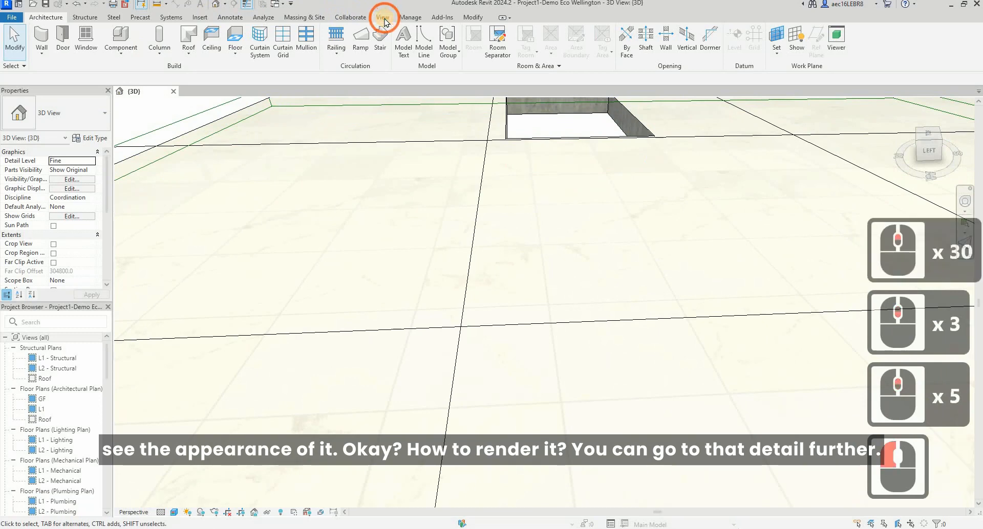
click(246, 39)
click(487, 227)
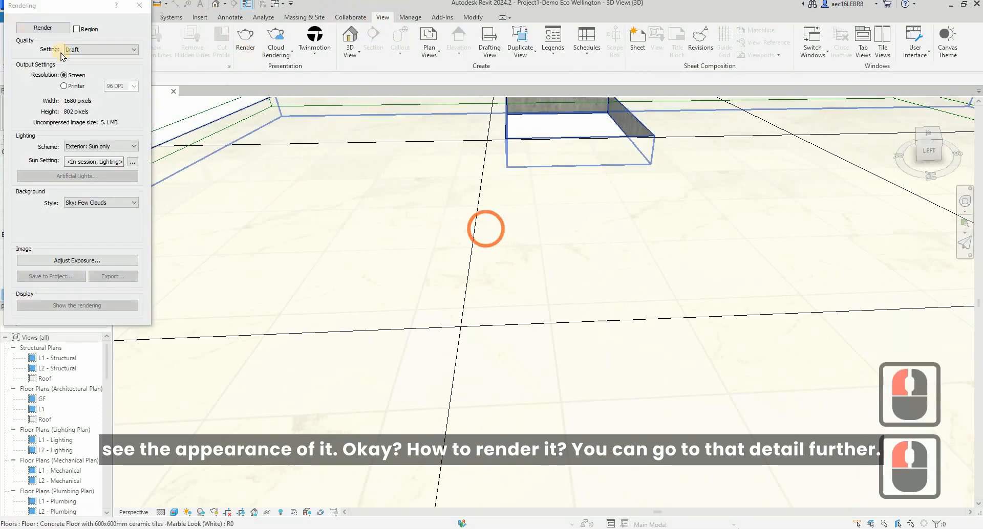
click(82, 49)
click(77, 66)
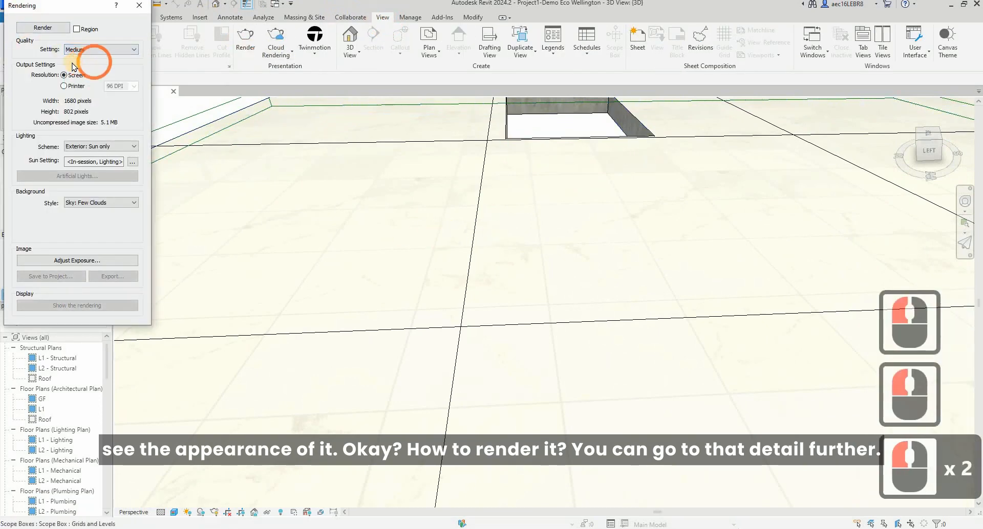
Set the lighting scheme to Interior: Sun only and render the floor view.
click(132, 148)
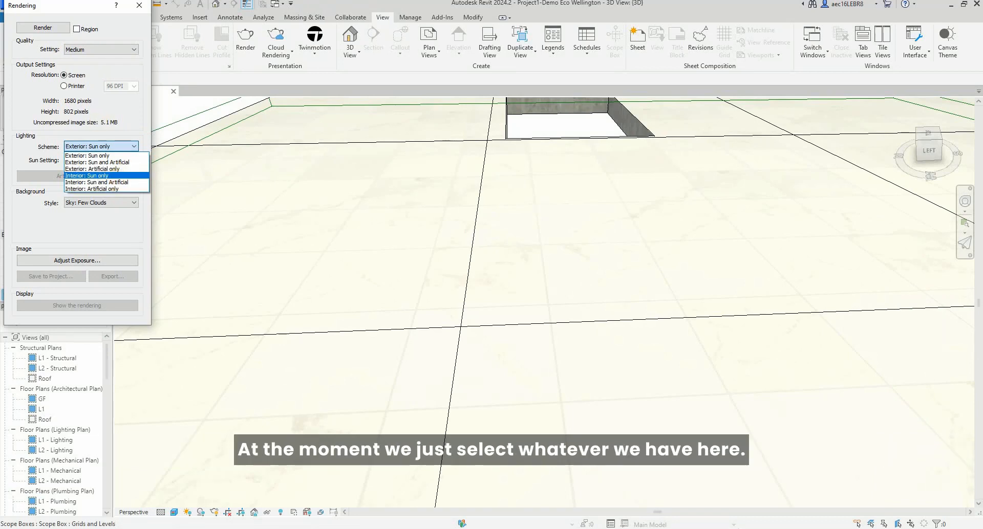
click(87, 175)
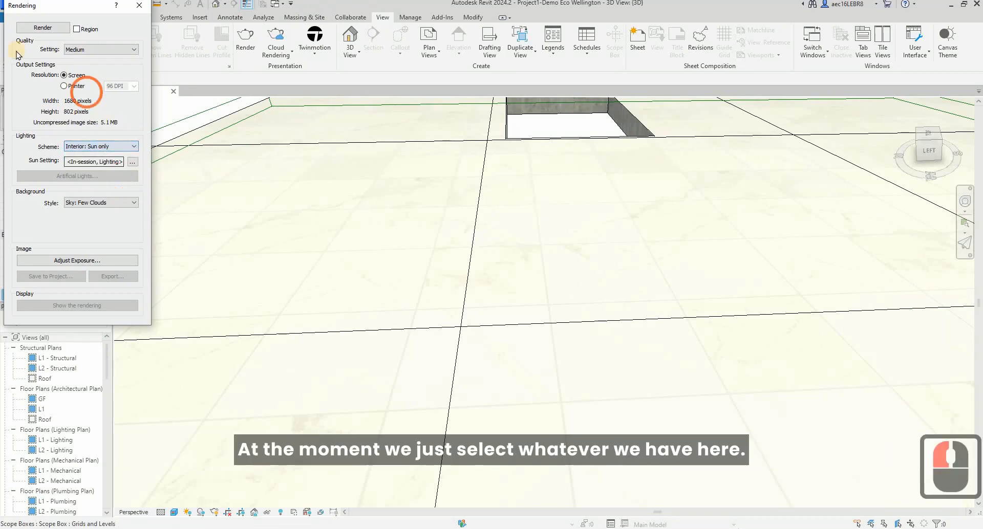
click(51, 28)
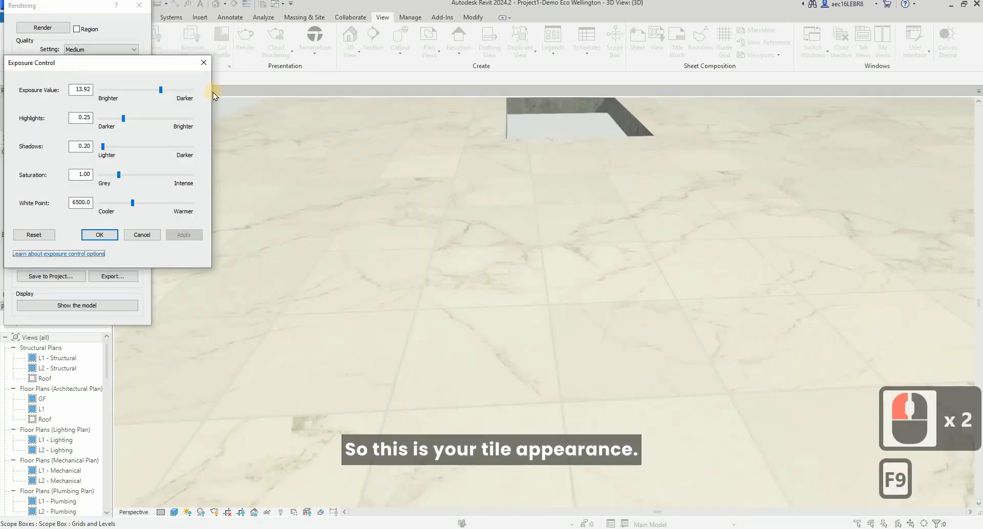
Set the rendered image's exposure value to 14.75, apply it, and close the exposure and rendering settings.
mouse_move(176, 90)
mouse_down()
mouse_move(157, 90)
mouse_move(164, 90)
mouse_up()
click(184, 235)
click(167, 91)
click(185, 235)
click(193, 235)
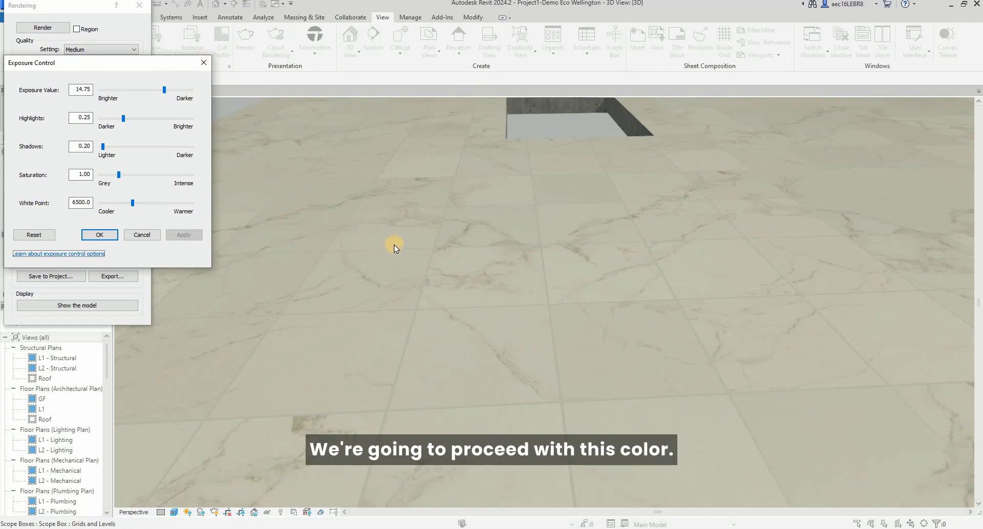
click(201, 61)
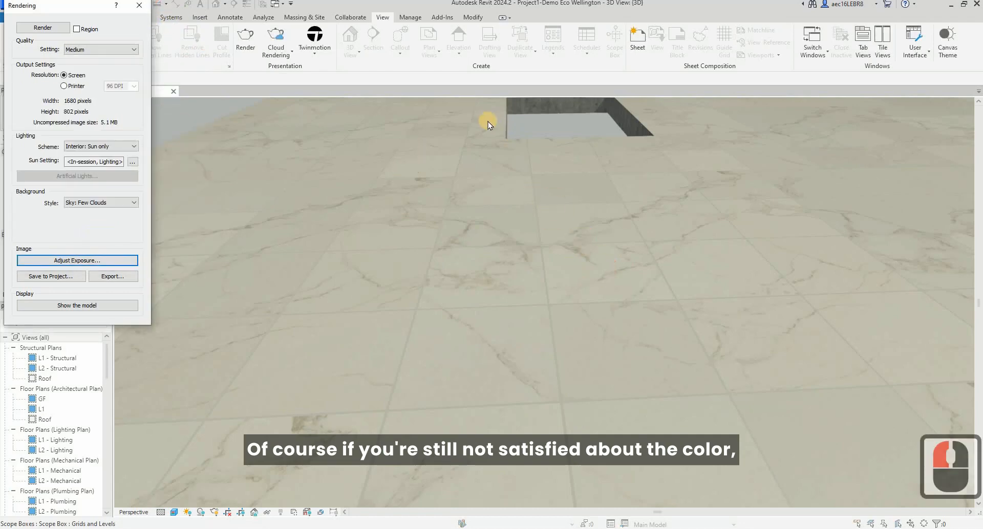
click(140, 6)
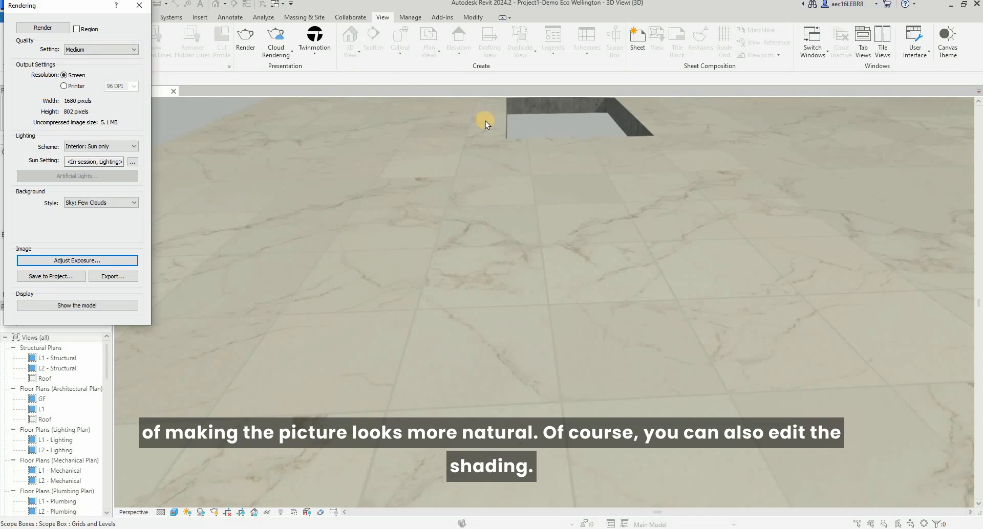
click(139, 6)
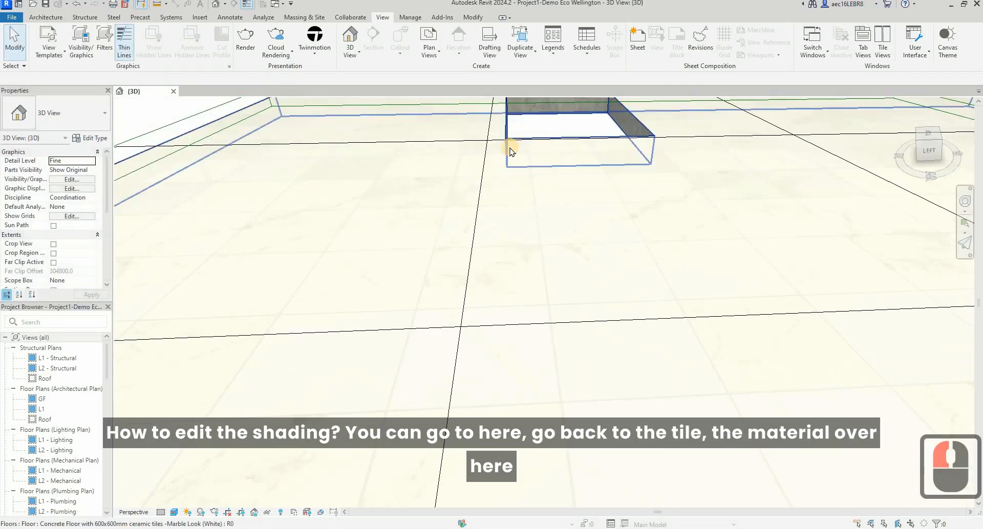
Open the Tiles texture of the 600x600 marble Look Tile (MML) material from the floor type's Finish 2 layer.
click(489, 149)
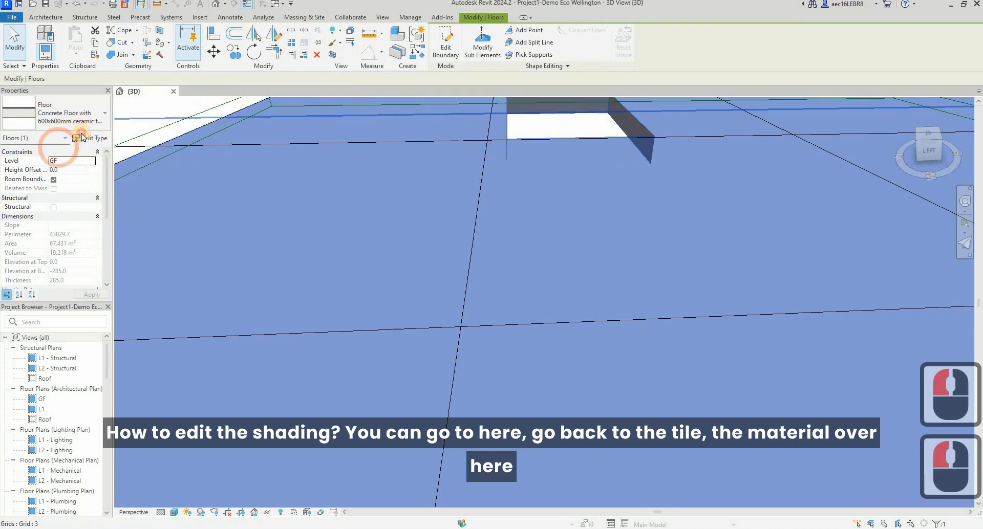
click(82, 137)
click(596, 151)
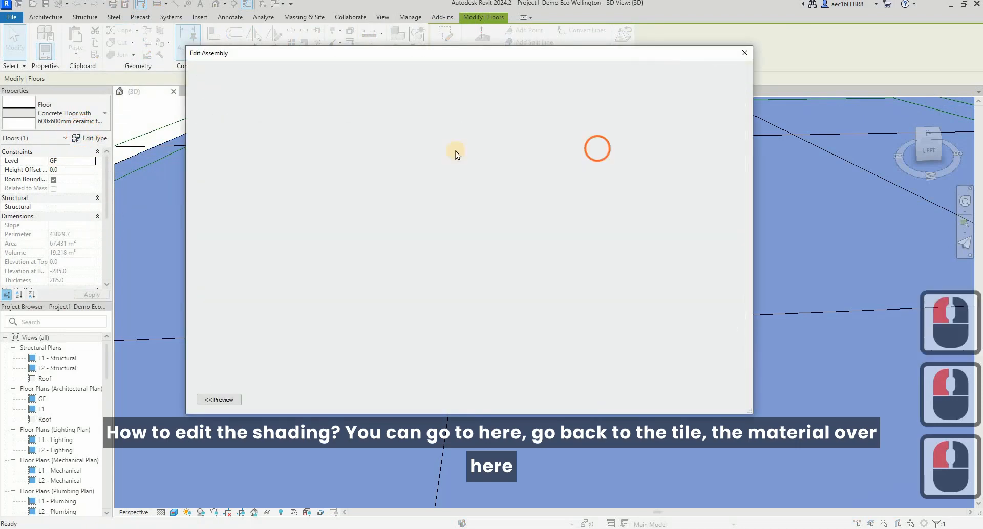
click(430, 141)
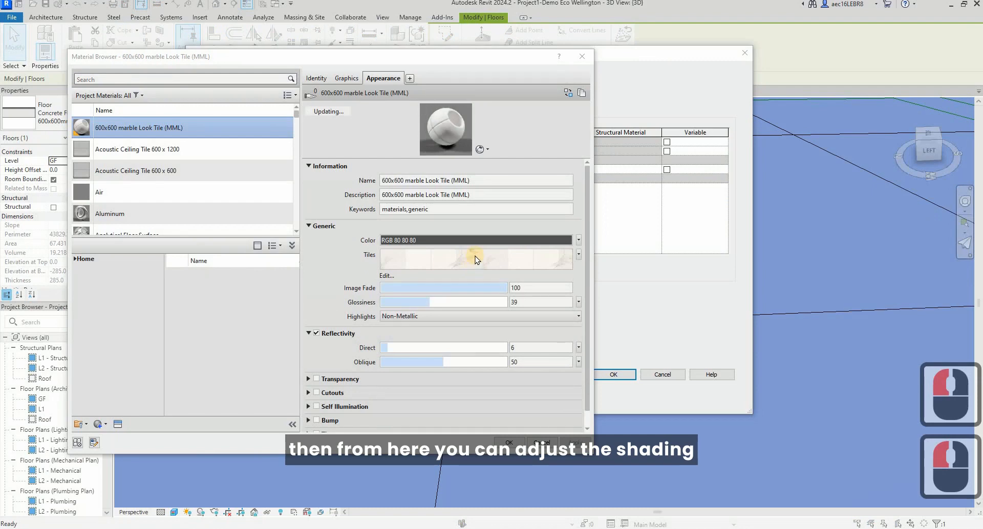
click(475, 259)
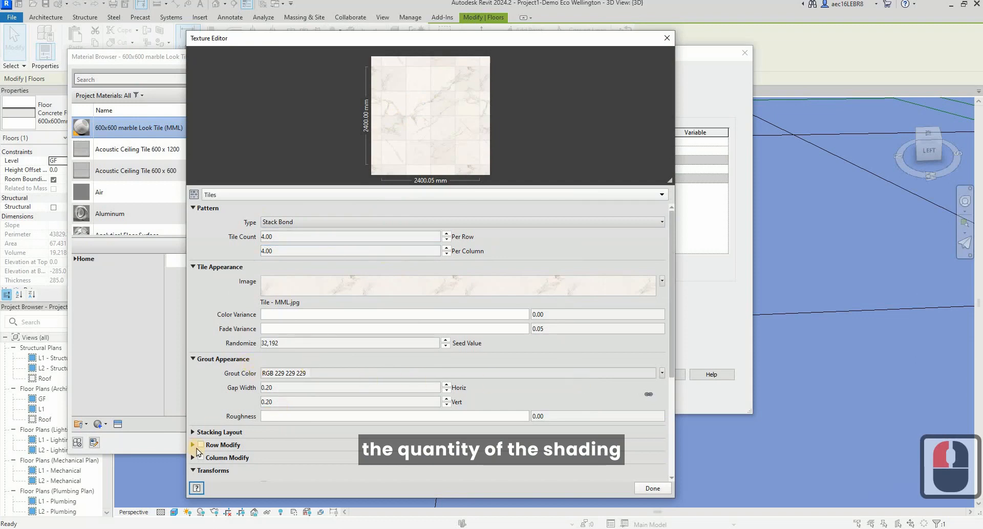
Try raising the Tiles texture's colour variance to about 22.35 and bring it back to 0.
click(598, 311)
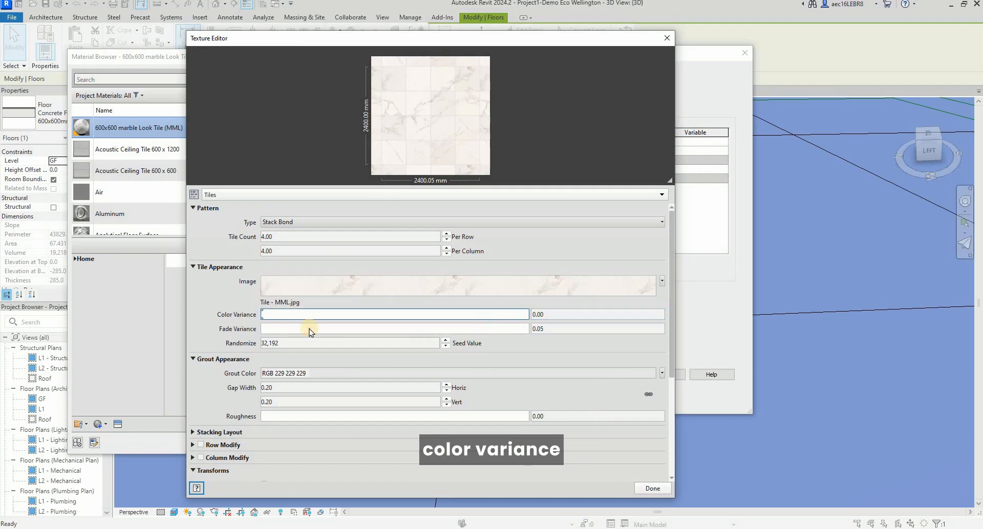
click(264, 329)
click(265, 316)
click(305, 315)
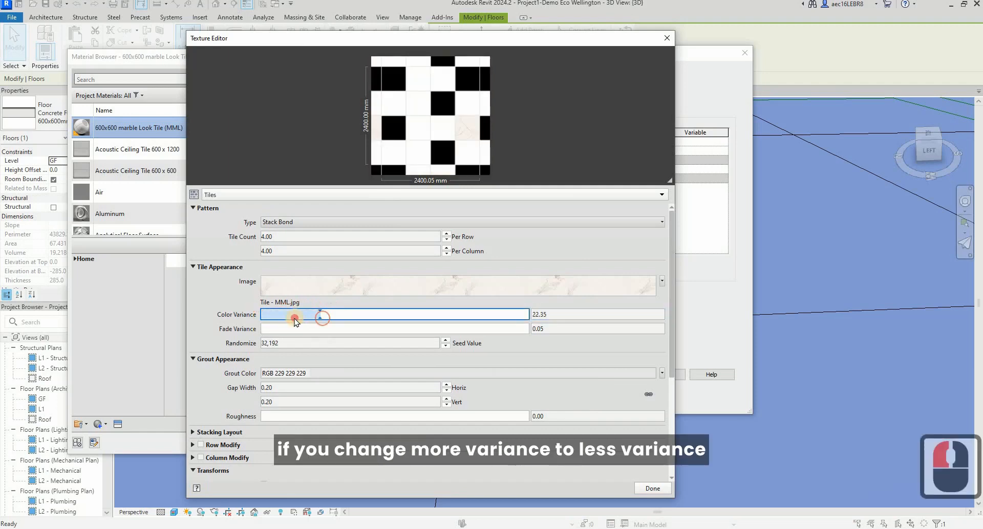
drag(276, 321, 220, 310)
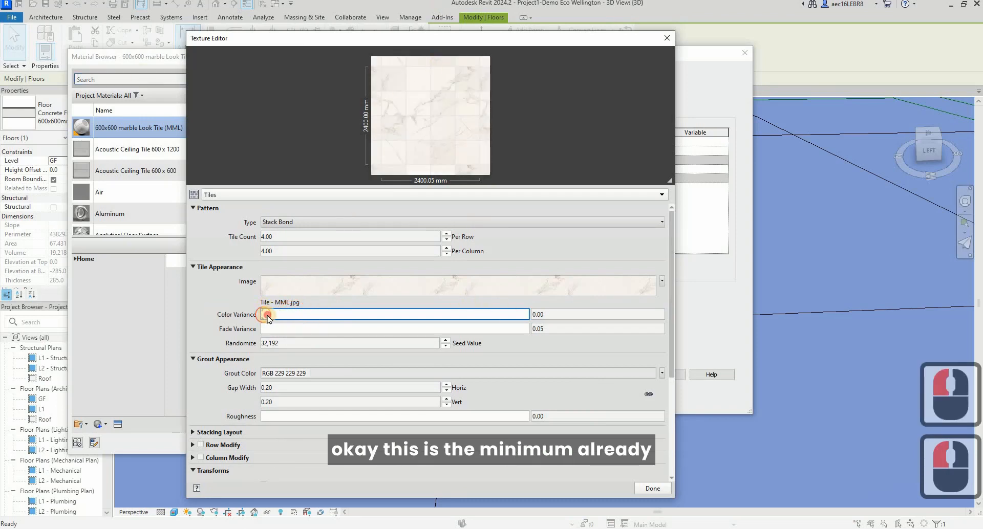
drag(266, 316, 239, 314)
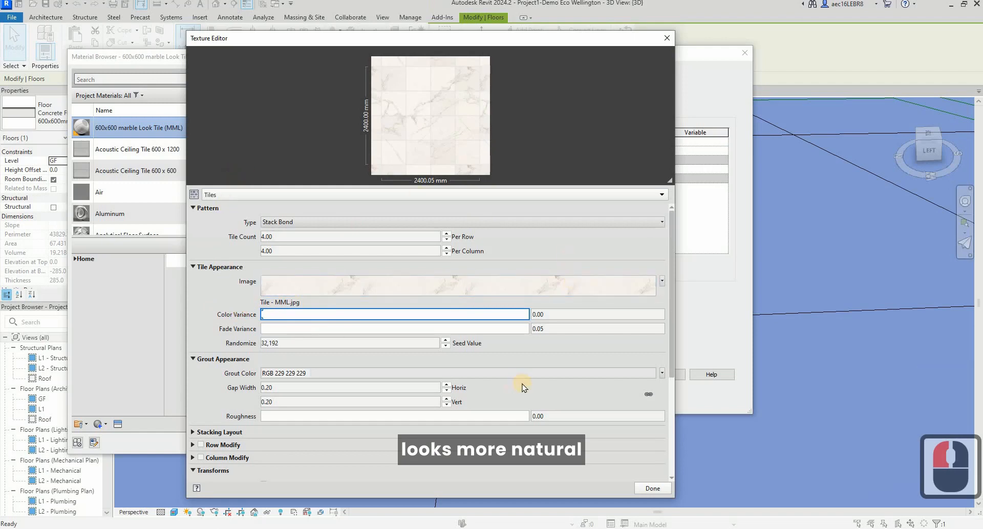
Finish the Tiles texture, accept the material, layer assembly and floor type settings, and deselect the floor.
click(653, 489)
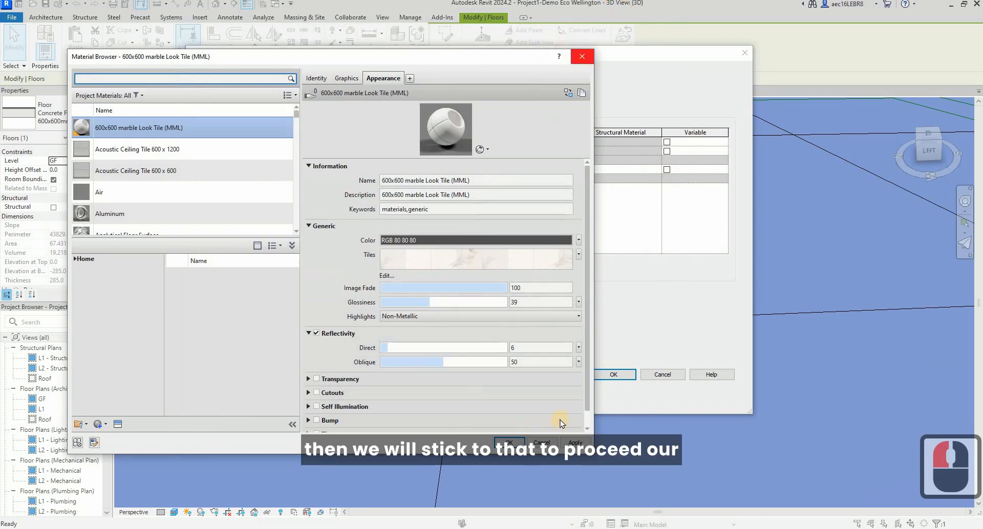
click(573, 439)
click(504, 440)
click(612, 376)
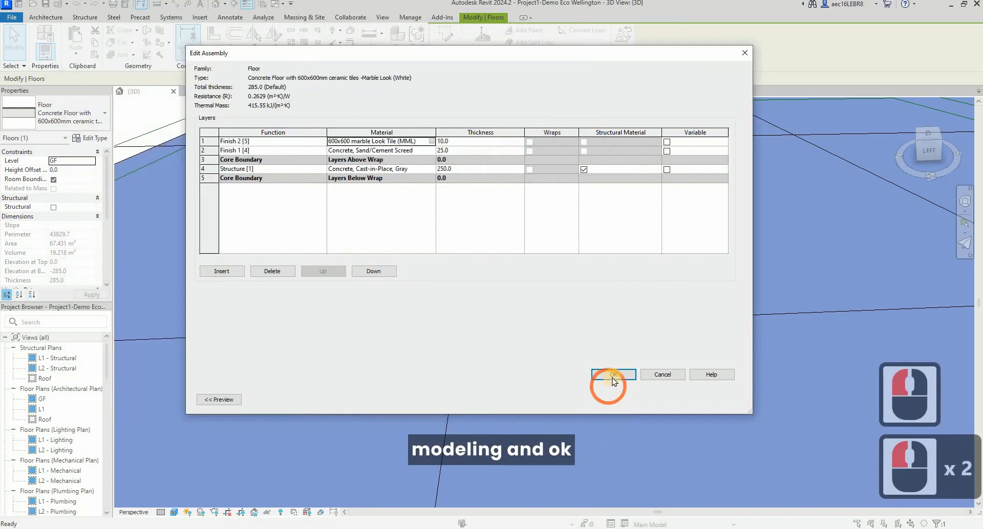
click(723, 399)
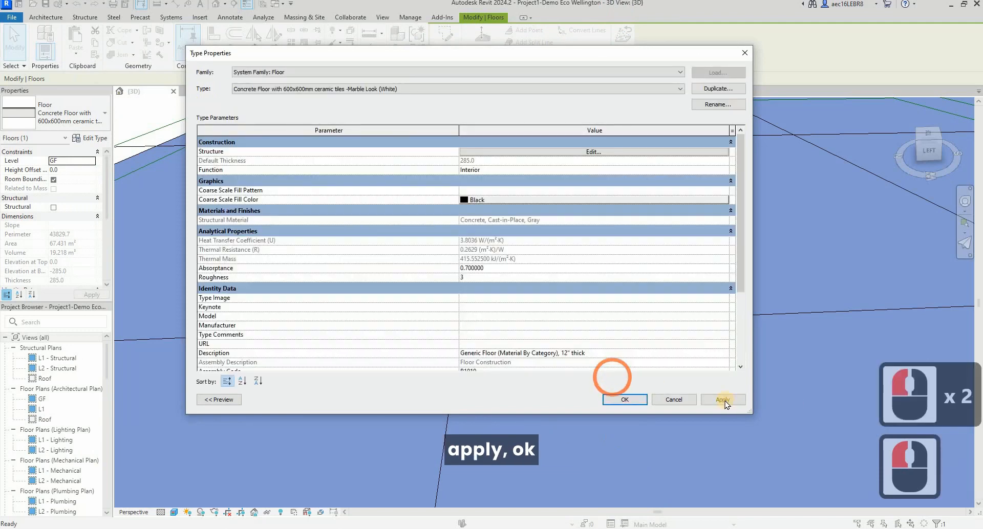
click(630, 399)
click(310, 194)
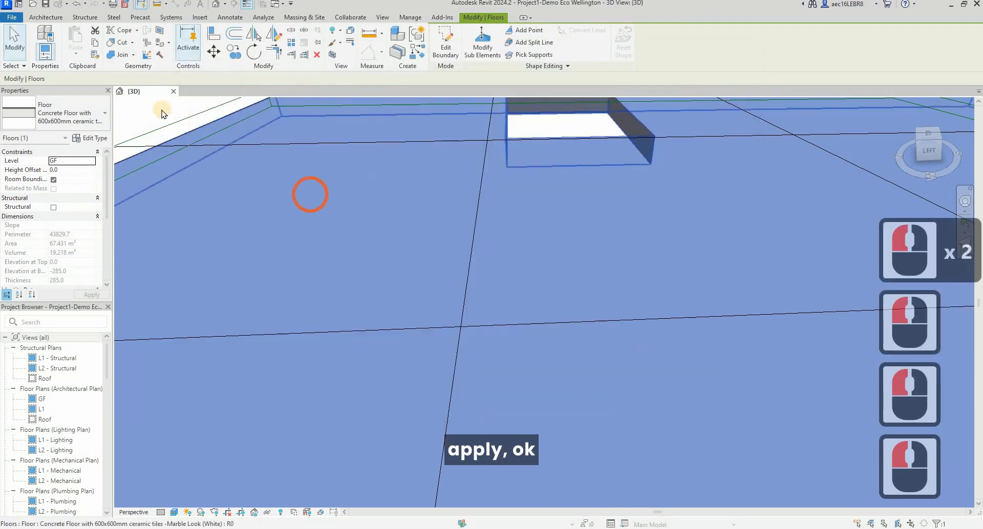
click(161, 109)
click(449, 268)
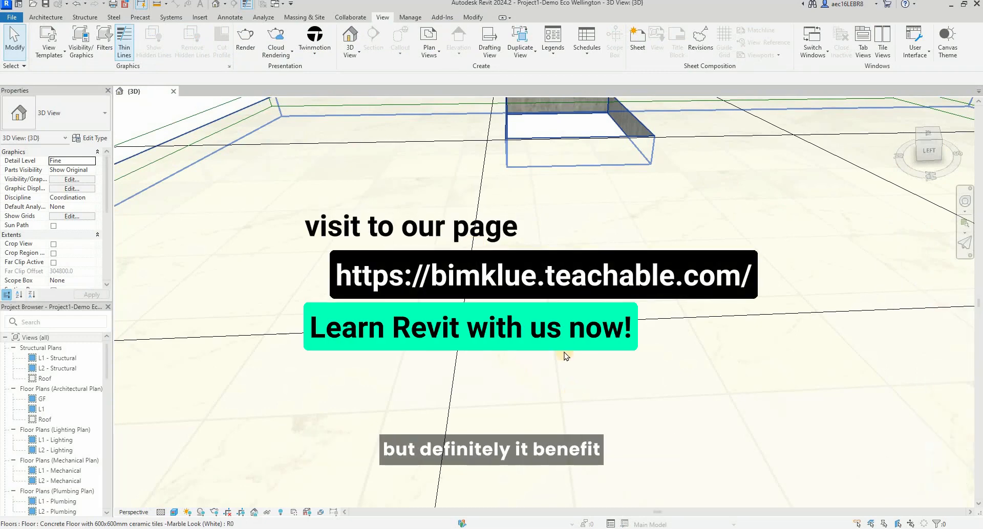
Examine the tiled floor around the rectangular opening from different perspective angles, down to a low close-up.
scroll(696, 323, down, 8)
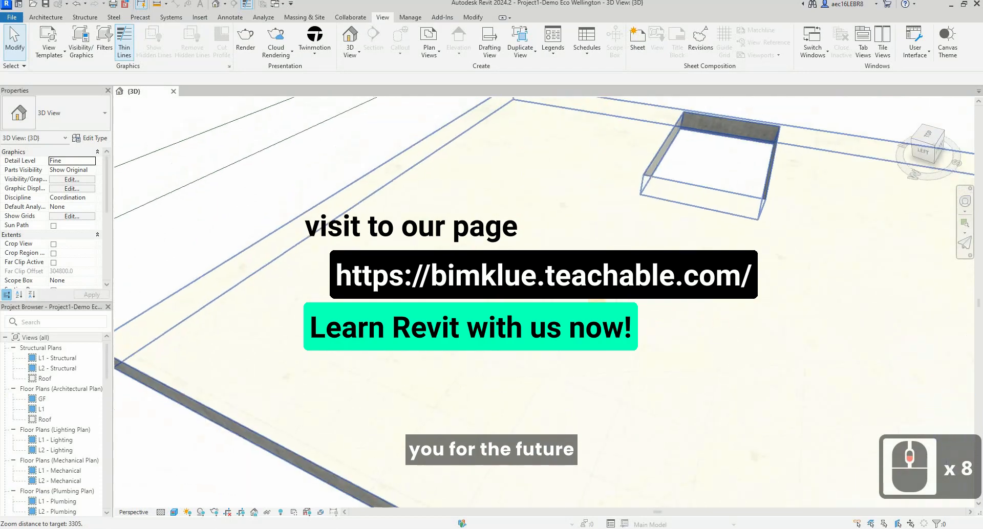
shift+middle_drag(729, 336, 711, 368)
scroll(711, 369, up, 8)
shift+scroll(622, 370, down, 1)
mouse_move(622, 371)
shift+middle_down()
mouse_move(647, 373)
mouse_move(619, 367)
shift+middle_up()
scroll(487, 302, up, 1)
scroll(486, 302, down, 3)
shift+middle_drag(552, 366, 621, 347)
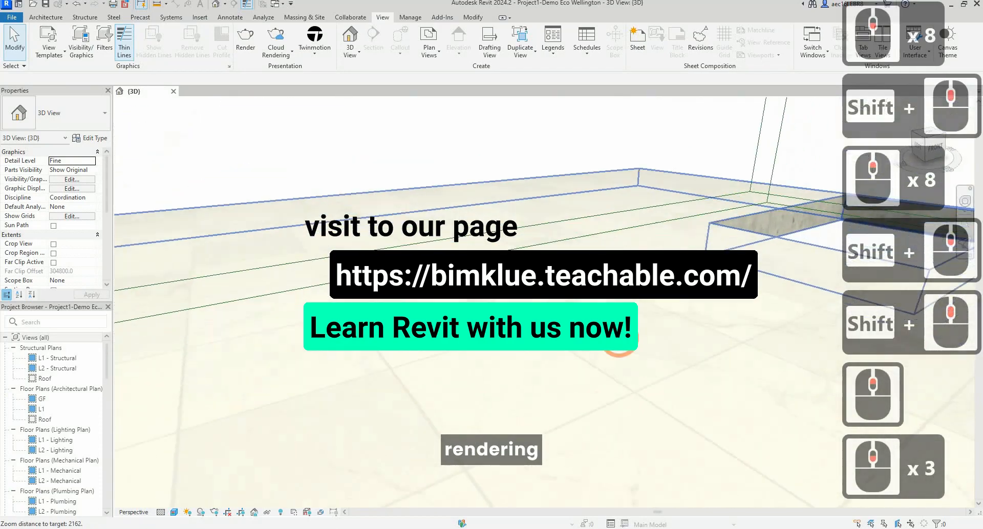